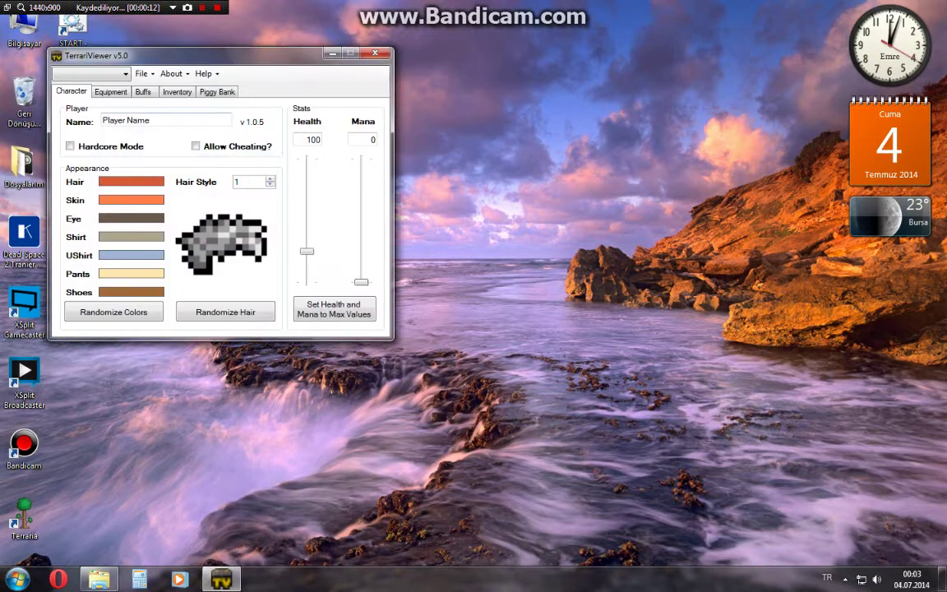
Set the character's name to 456.
drag(197, 55, 428, 74)
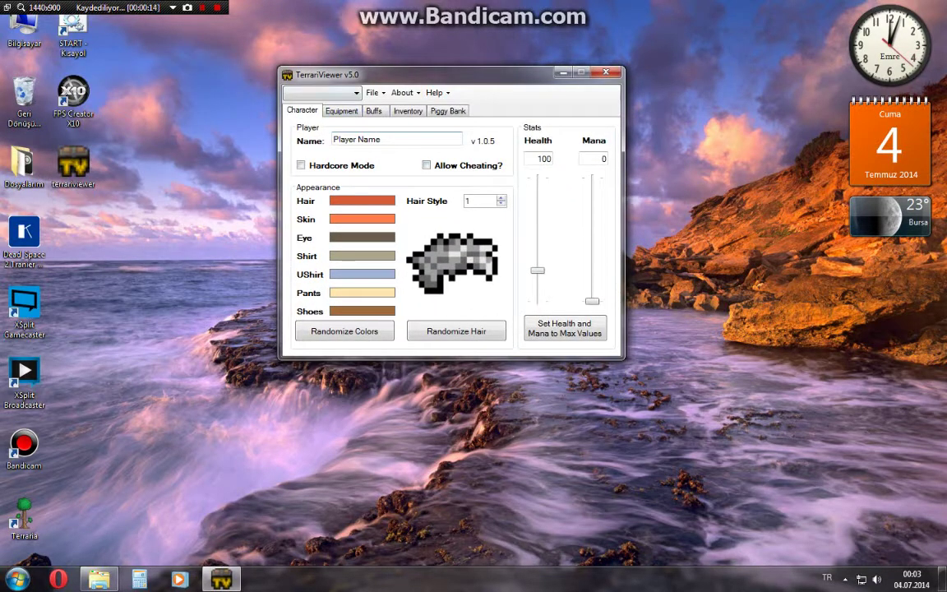
click(342, 93)
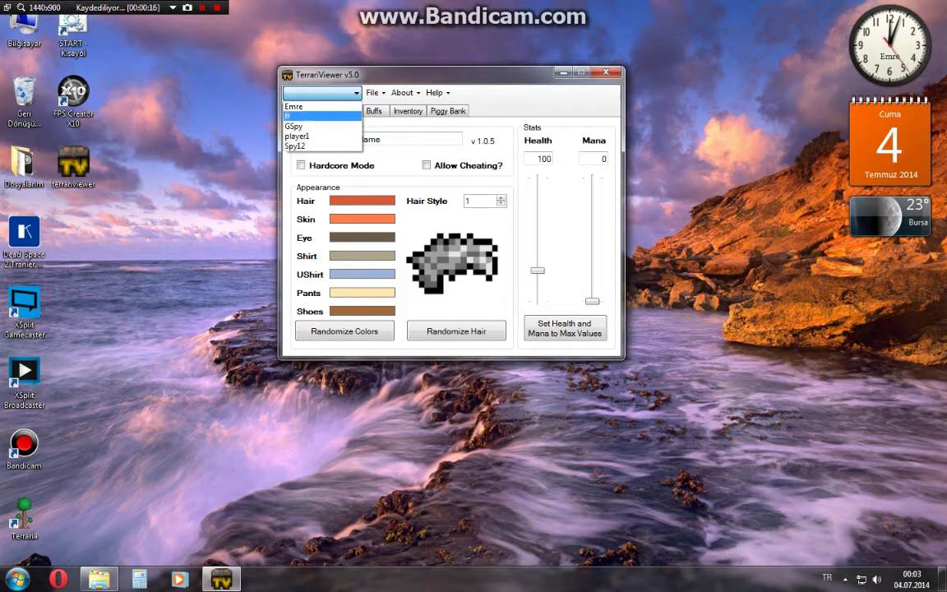
click(339, 94)
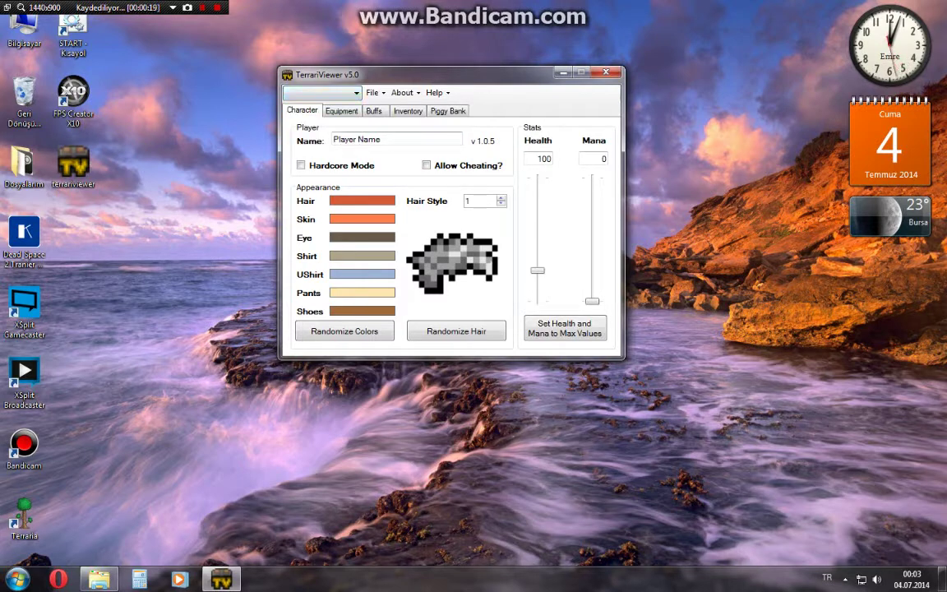
key(ctrl+a)
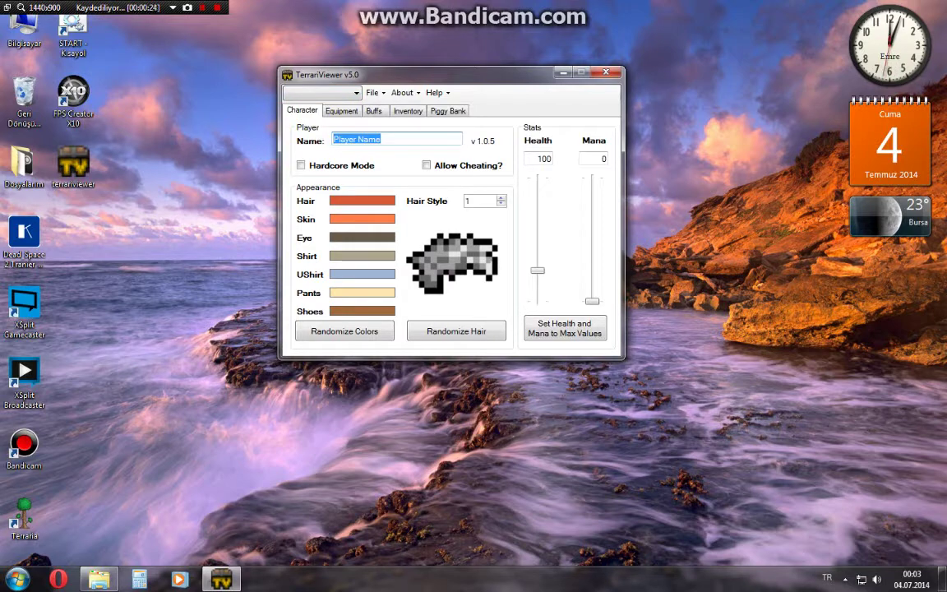
text(456)
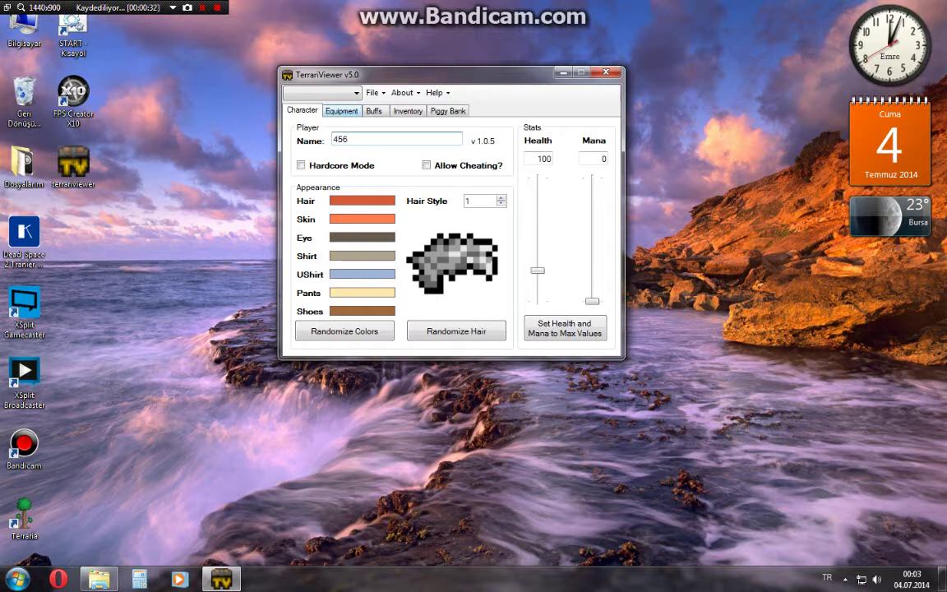
Go through the headwear in the equipment settings and put the Meteor Helmet in the vanity hat slot.
click(341, 110)
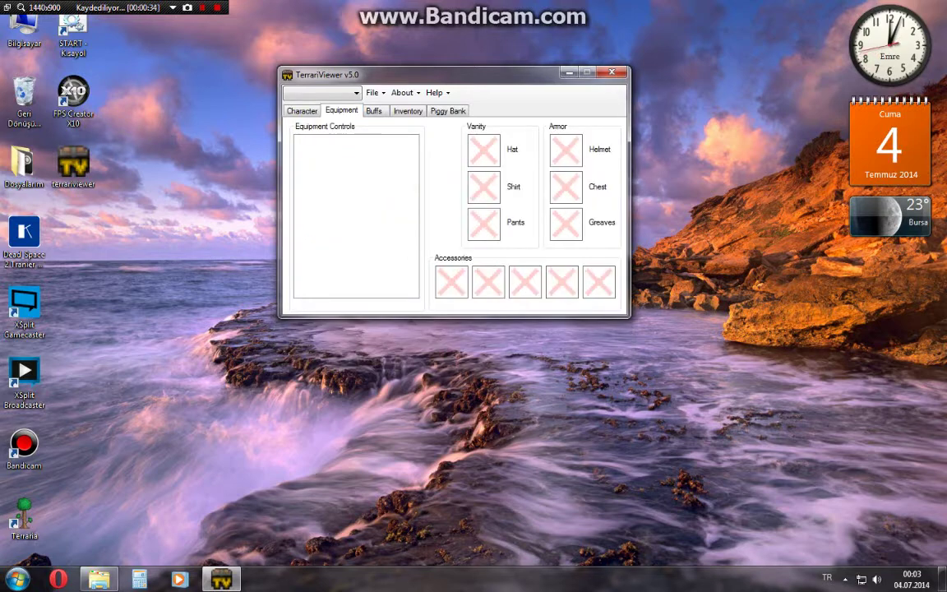
click(483, 151)
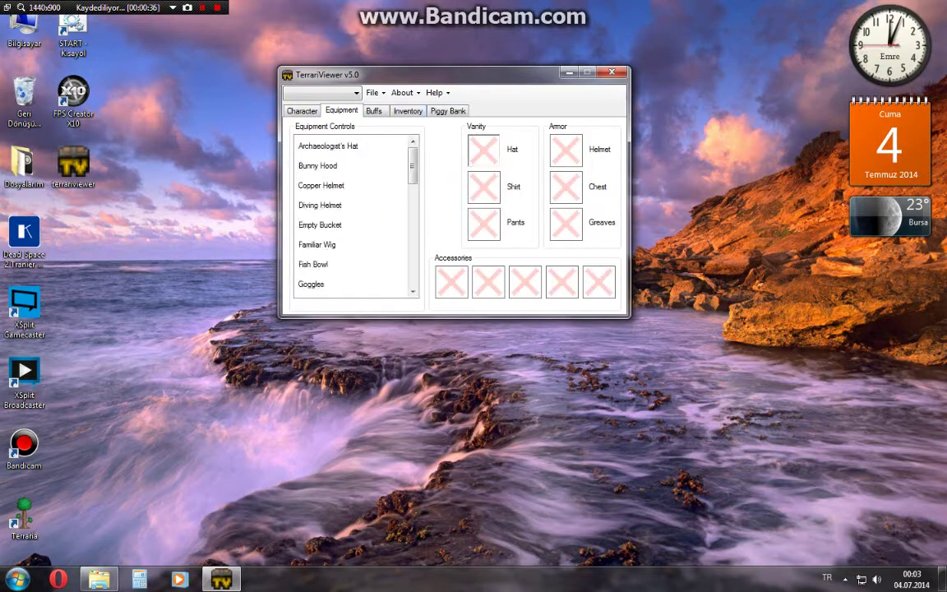
click(321, 185)
click(319, 225)
click(318, 245)
scroll(317, 244, down, 3)
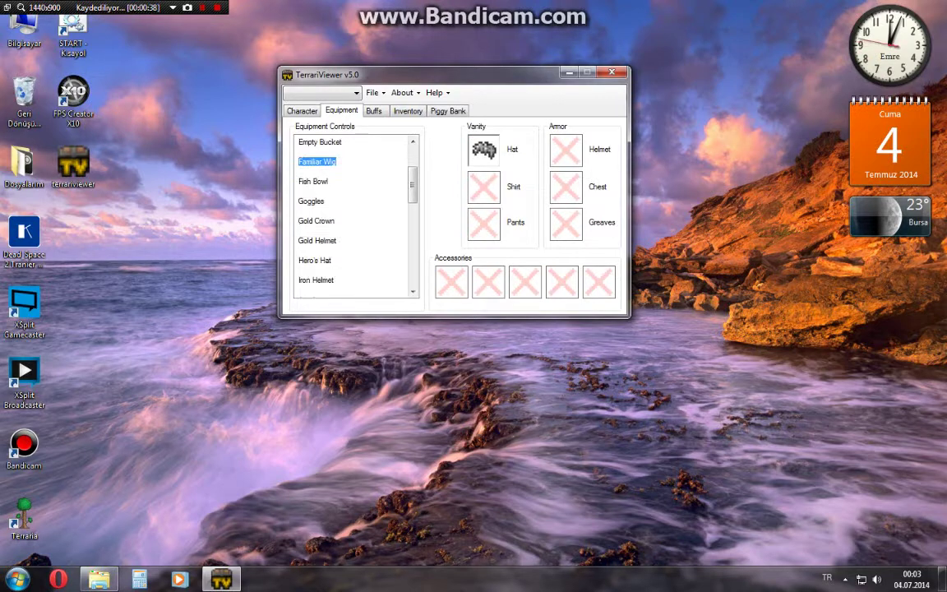
click(317, 241)
click(315, 260)
scroll(317, 259, down, 1)
click(320, 256)
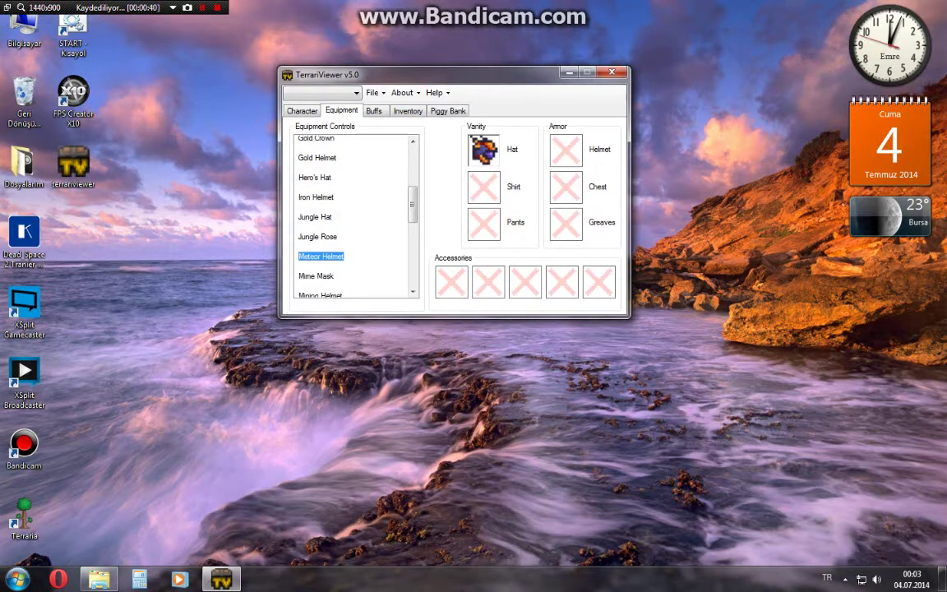
Put the Ninja Shirt in the vanity shirt slot.
click(484, 187)
scroll(353, 213, down, 1)
click(320, 236)
click(317, 255)
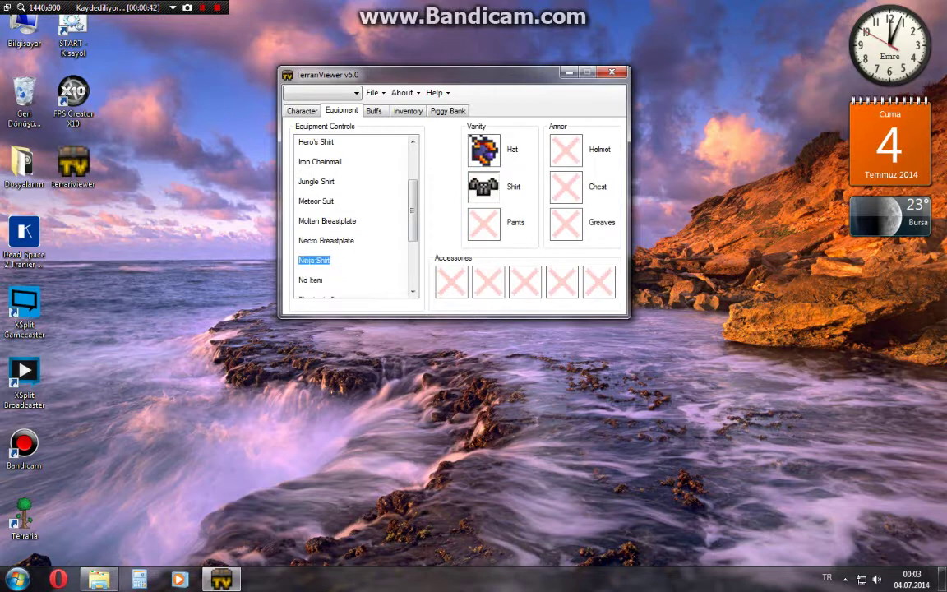
Put the Shadow Greaves in the vanity pants slot.
click(483, 223)
scroll(354, 215, down, 3)
click(312, 238)
click(322, 258)
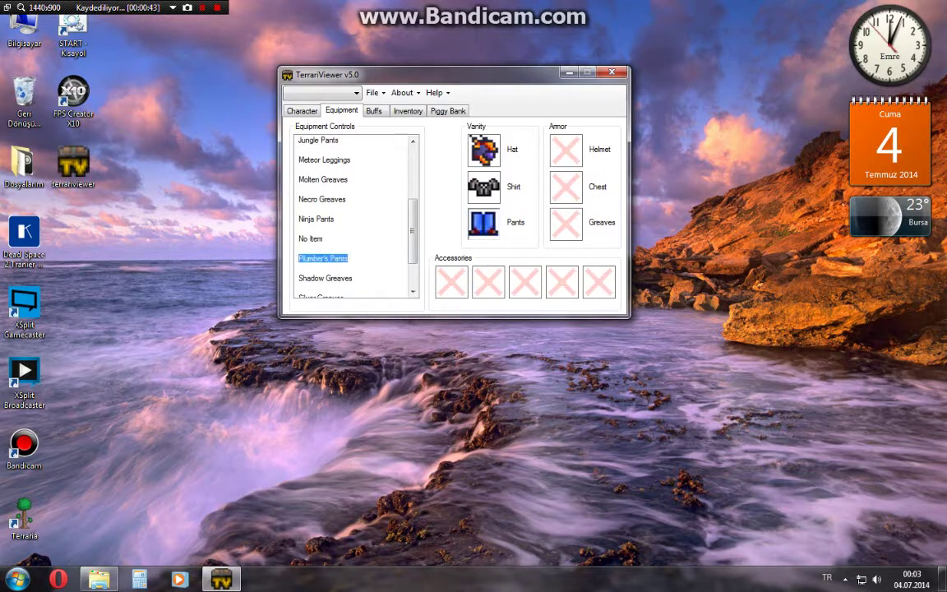
click(324, 278)
Equip Goggles as the armor helmet and the Necro Breastplate as the armor chest piece.
click(565, 151)
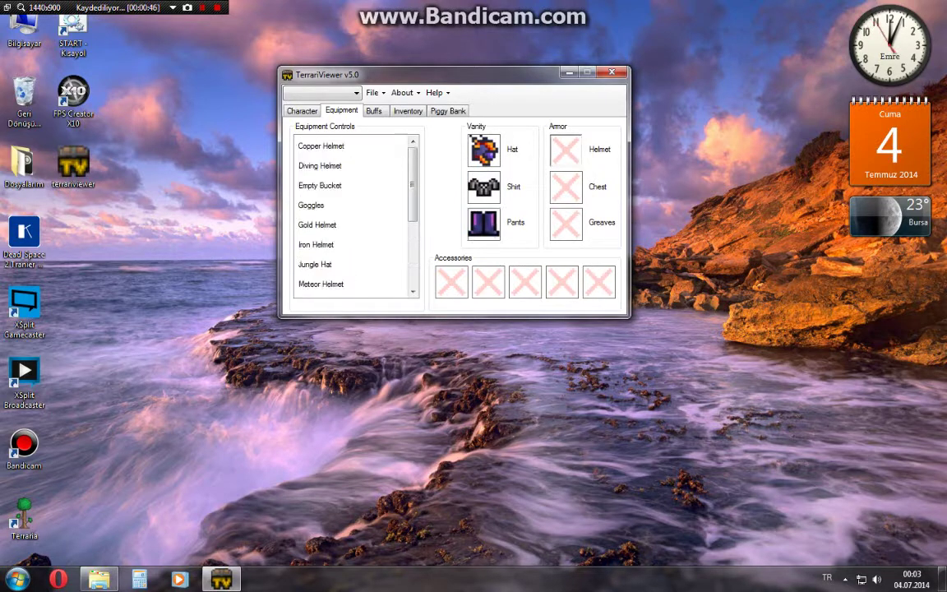
click(320, 166)
click(312, 206)
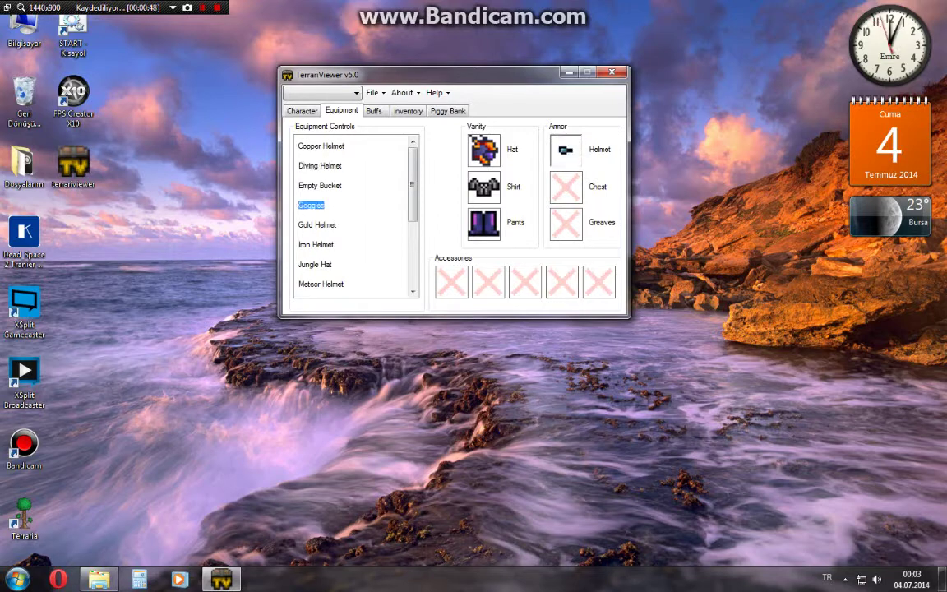
click(565, 188)
scroll(353, 216, down, 1)
click(326, 225)
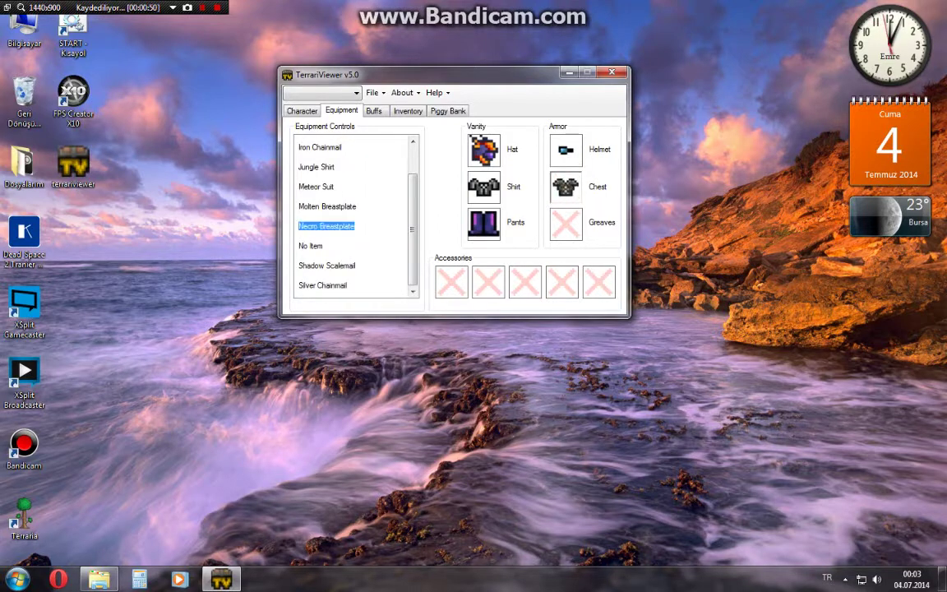
Equip the Silver Greaves in the armor greaves slot.
click(566, 223)
scroll(354, 216, down, 1)
click(321, 285)
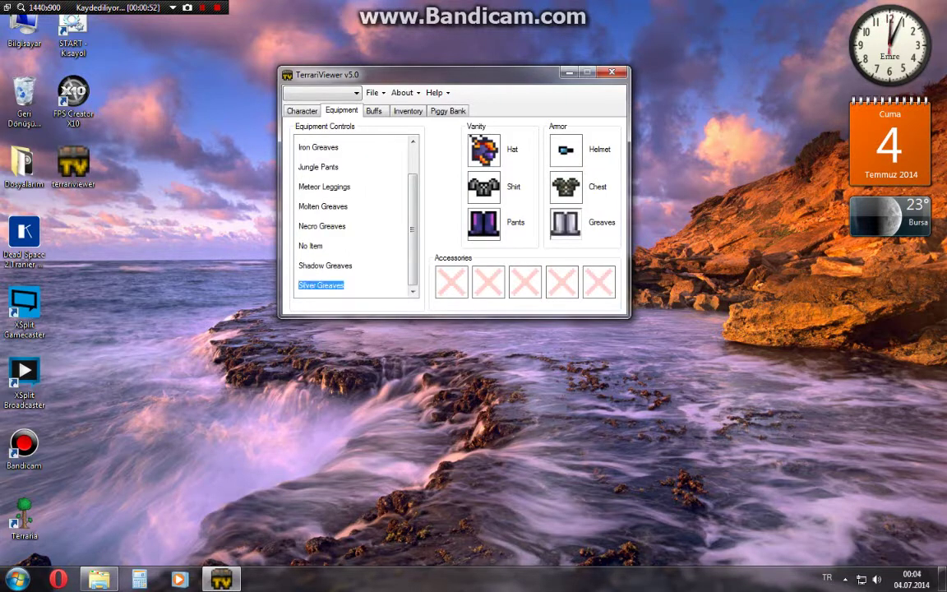
Fill the first three accessory slots with the Band of Starpower, Cobalt Shield and Anklet of the Wind.
click(452, 282)
click(327, 205)
click(488, 281)
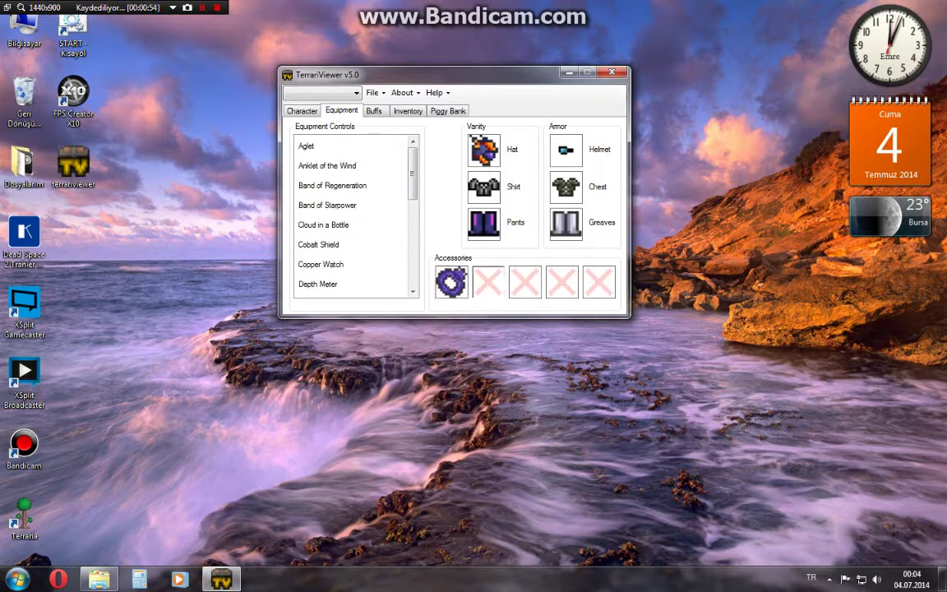
click(318, 244)
click(525, 282)
click(327, 165)
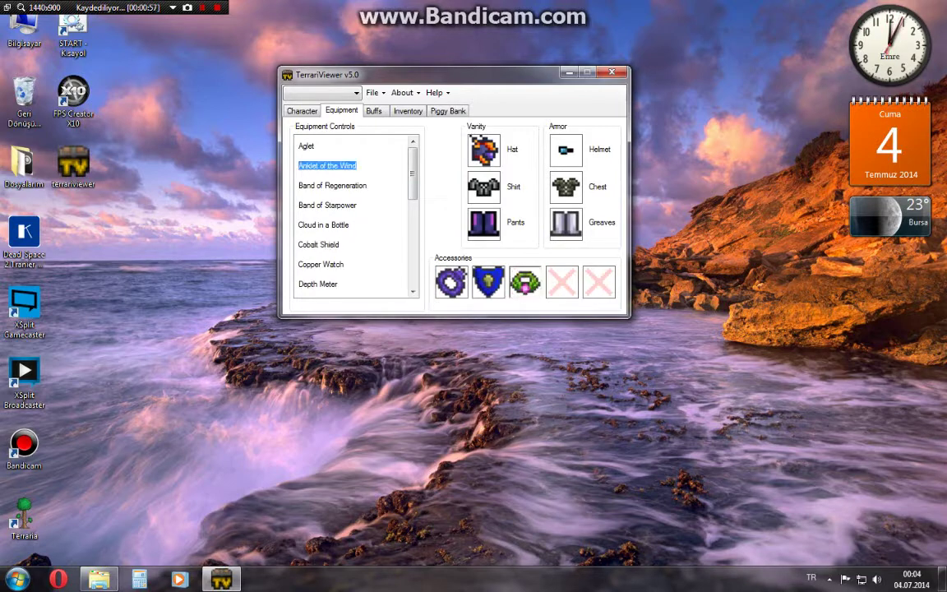
Fill the fourth accessory slot with the red balloon and the fifth with Rocket Boots.
click(562, 281)
scroll(353, 213, down, 4)
click(327, 264)
click(598, 281)
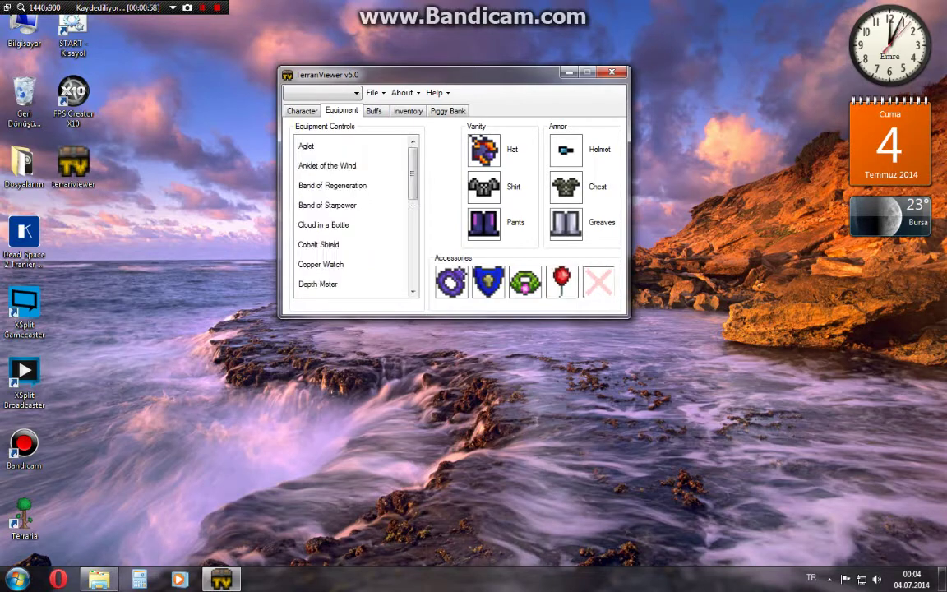
scroll(353, 214, down, 3)
click(320, 274)
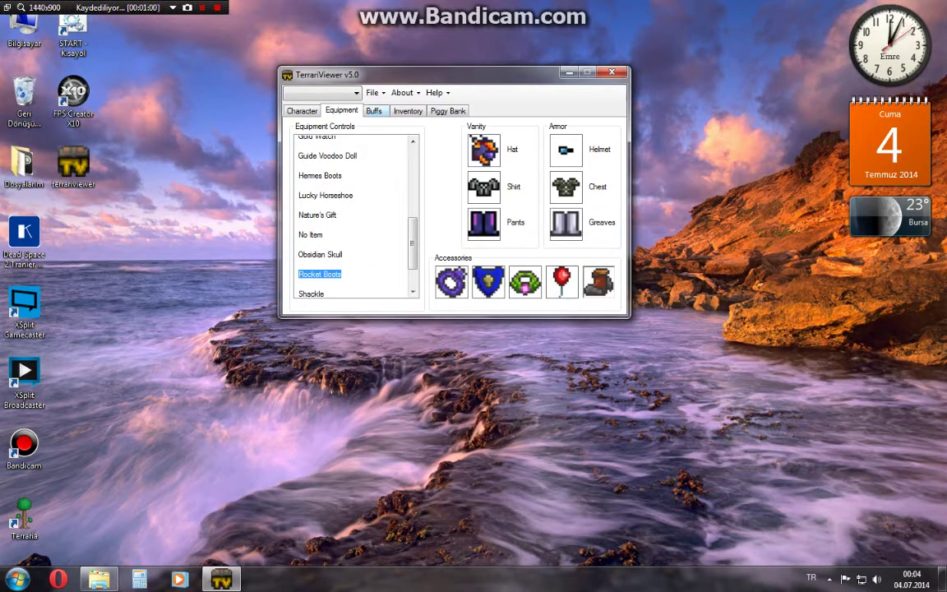
Add a Regeneration Potion to the first buff slot and apply the maximum buff times.
click(407, 110)
click(375, 111)
click(310, 150)
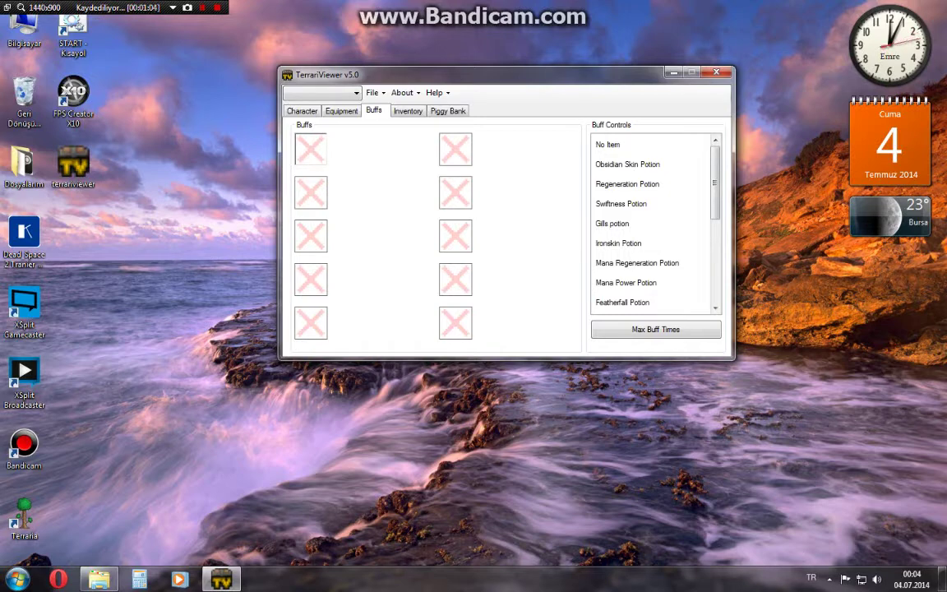
click(627, 184)
click(311, 192)
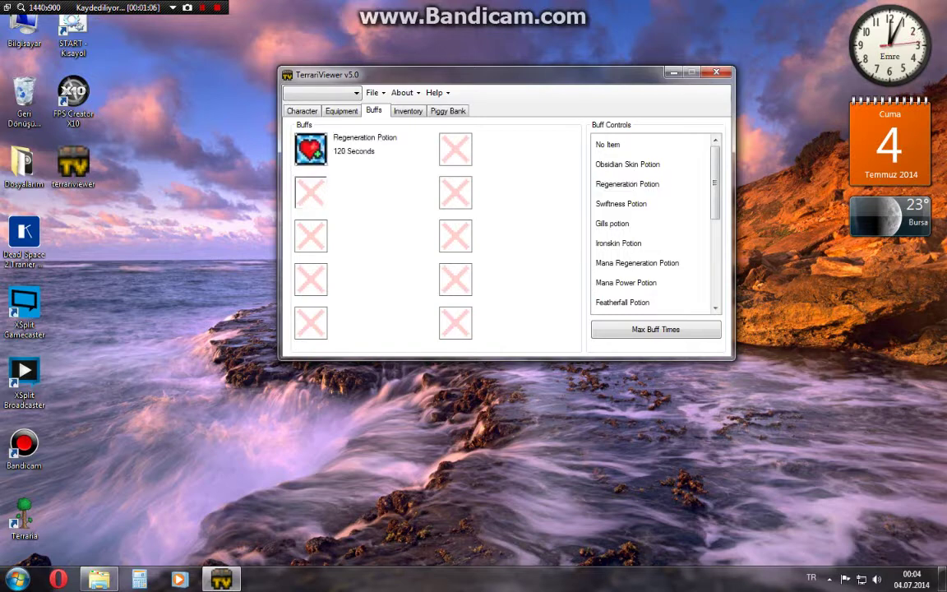
click(311, 150)
click(655, 329)
Add the Featherfall, Mana Regeneration and Gravitation Potions to the second, third and fourth buff slots.
click(311, 193)
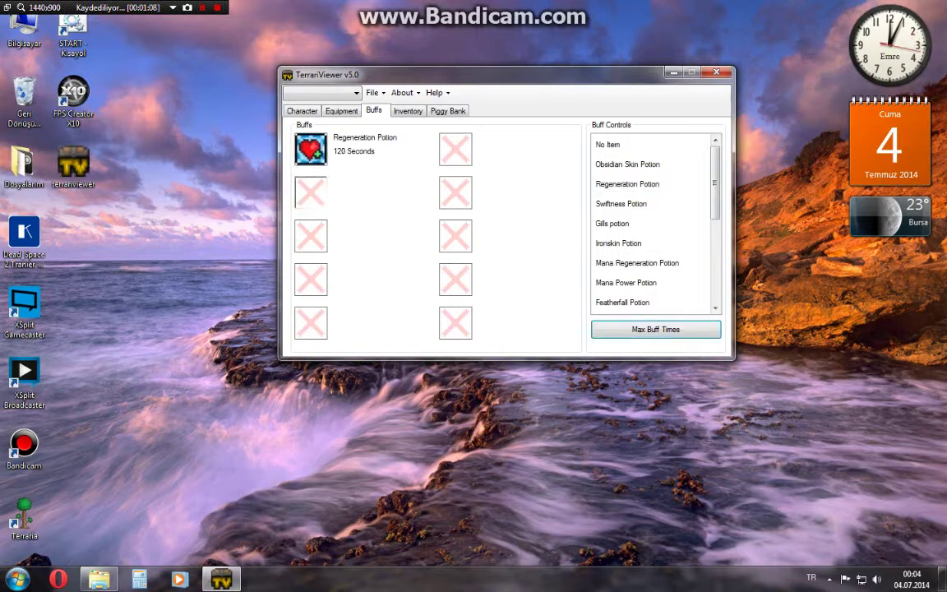
click(622, 303)
click(310, 236)
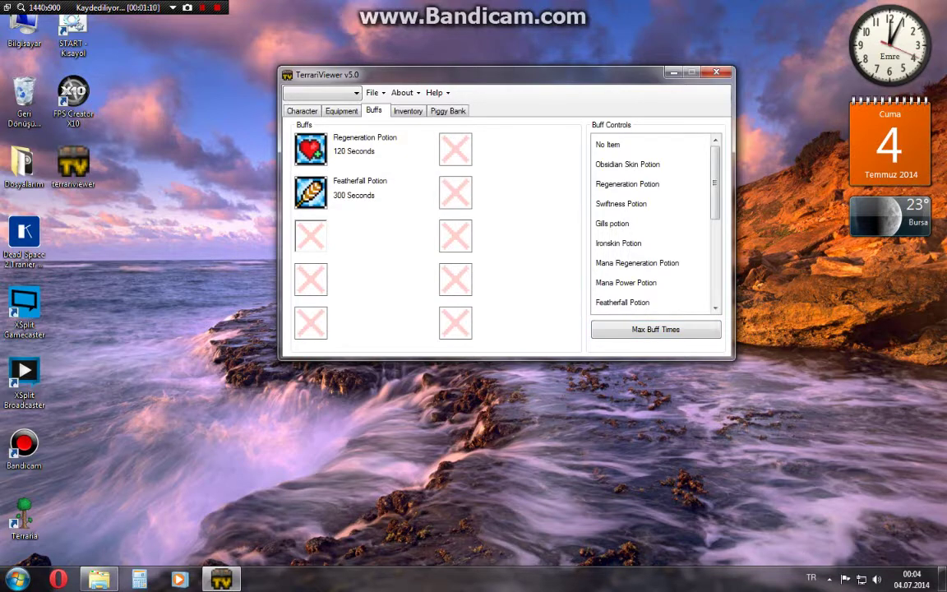
click(637, 263)
click(311, 279)
scroll(649, 263, down, 3)
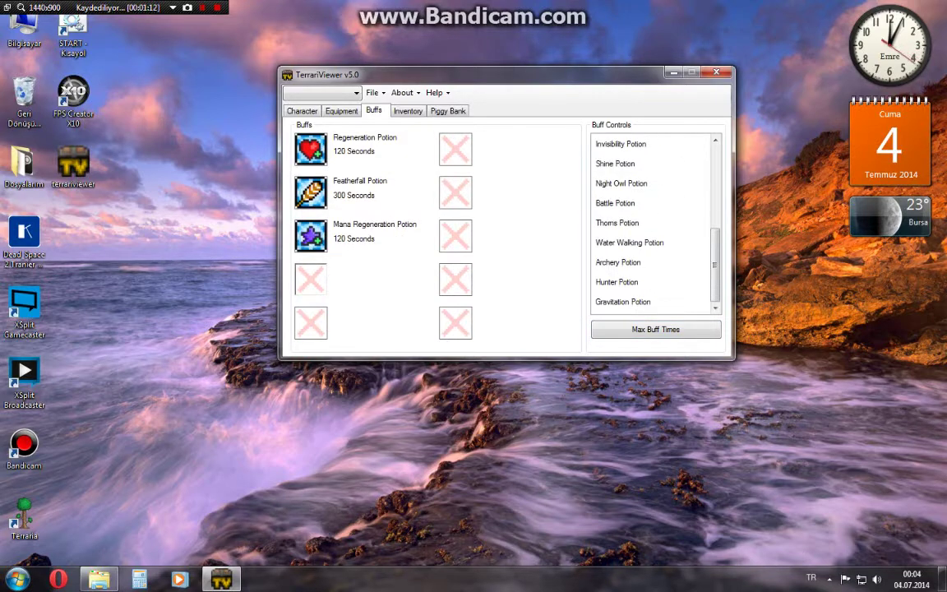
click(622, 302)
Put an Acorn in the first inventory slot and filter the item list to the Weapons category.
click(408, 111)
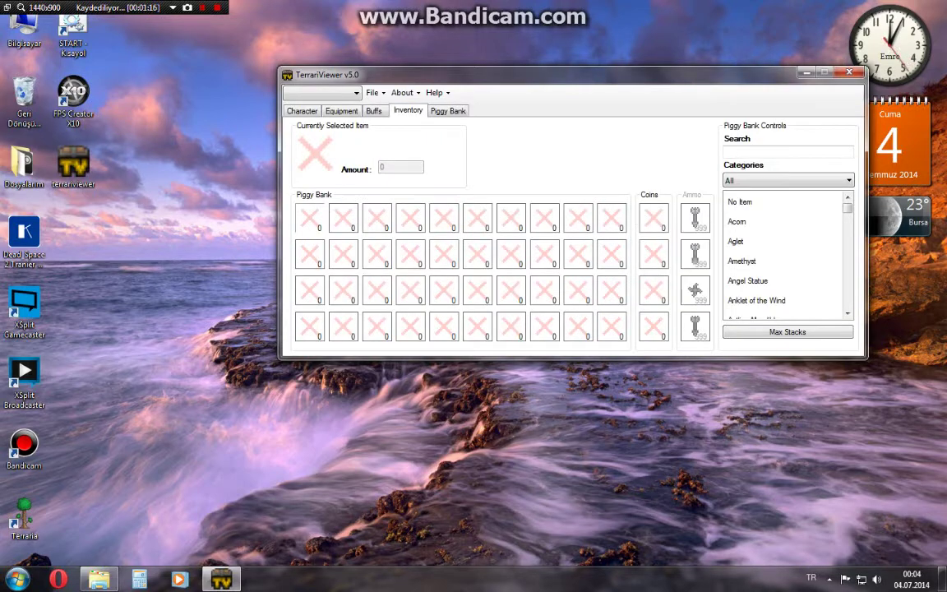
click(737, 222)
click(787, 180)
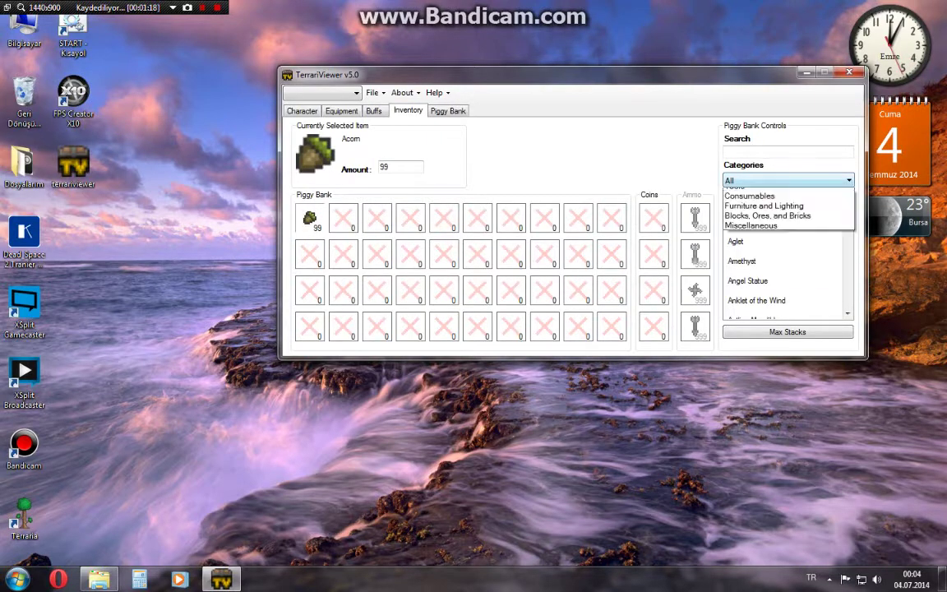
click(742, 223)
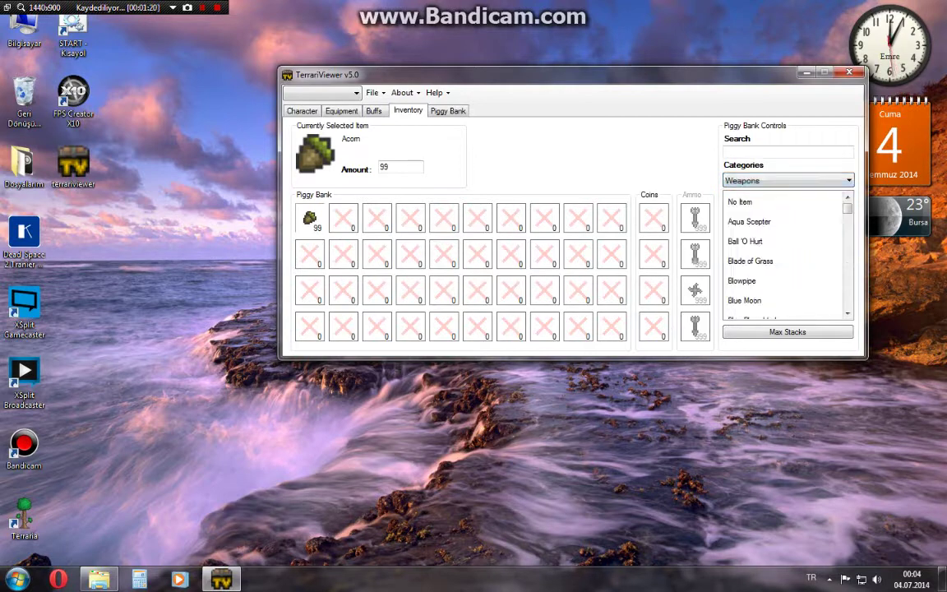
Try successive weapons in the first inventory slot, from the Aqua Scepter through to the Copper Broadsword.
click(748, 222)
click(745, 242)
click(750, 261)
click(742, 281)
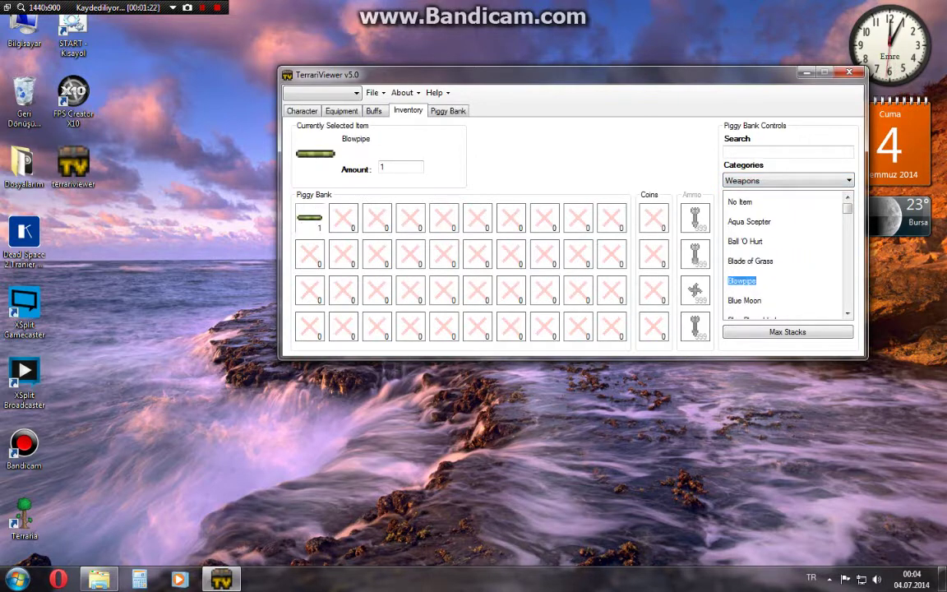
click(744, 300)
scroll(745, 301, down, 1)
key(Down)
key(Down)
key(Down)
key(Down)
key(Down)
key(Down)
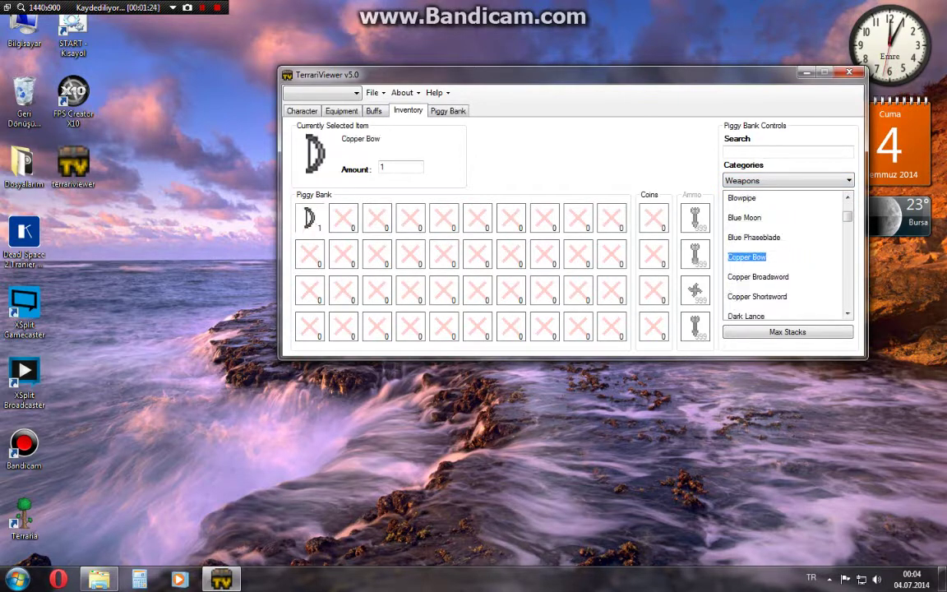
key(Up)
key(Up)
key(Up)
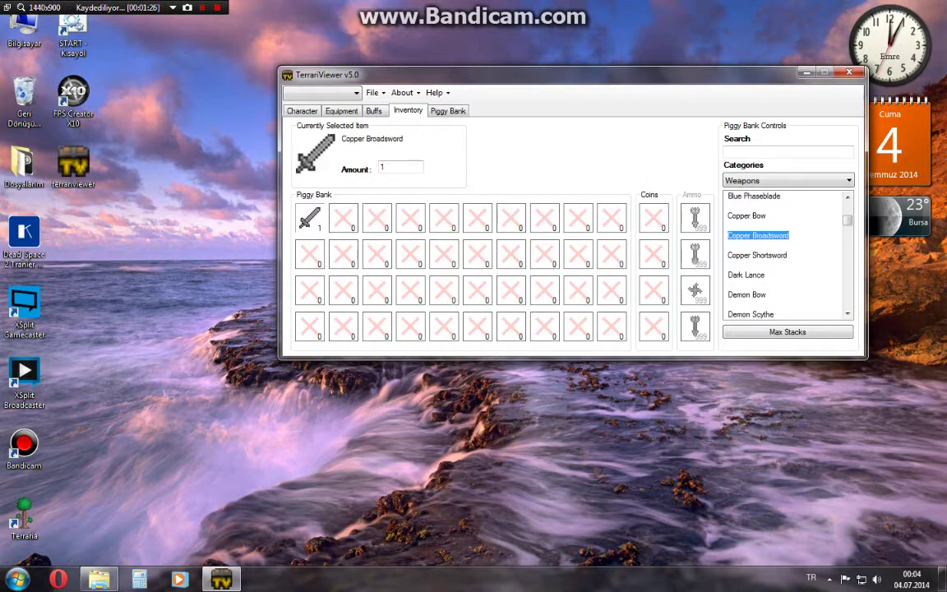
Put the Enchanted Boomerang in the first inventory slot.
scroll(788, 255, down, 2)
scroll(764, 236, down, 1)
click(754, 236)
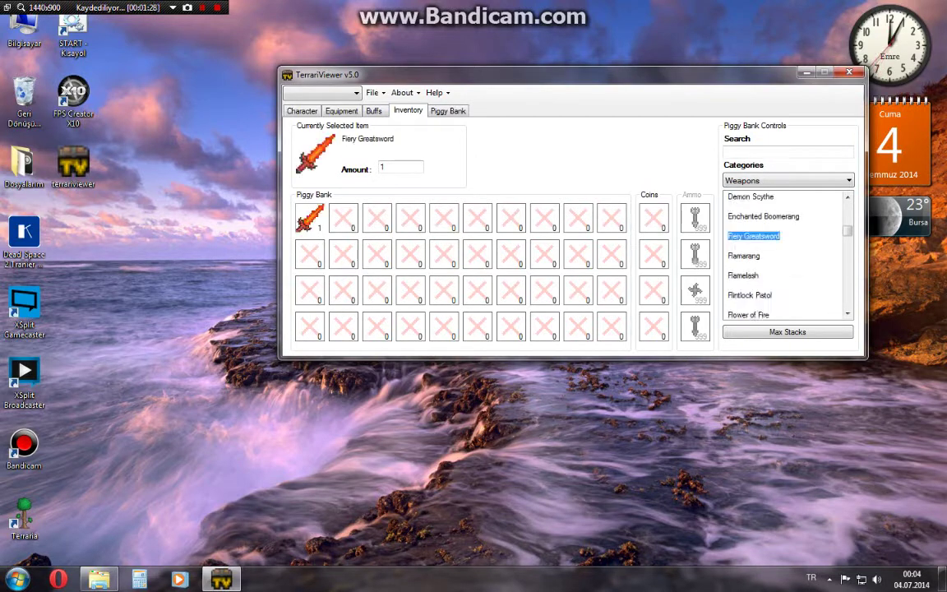
click(763, 216)
Go through the weapons for the second inventory slot and put Molten Fury there.
click(343, 218)
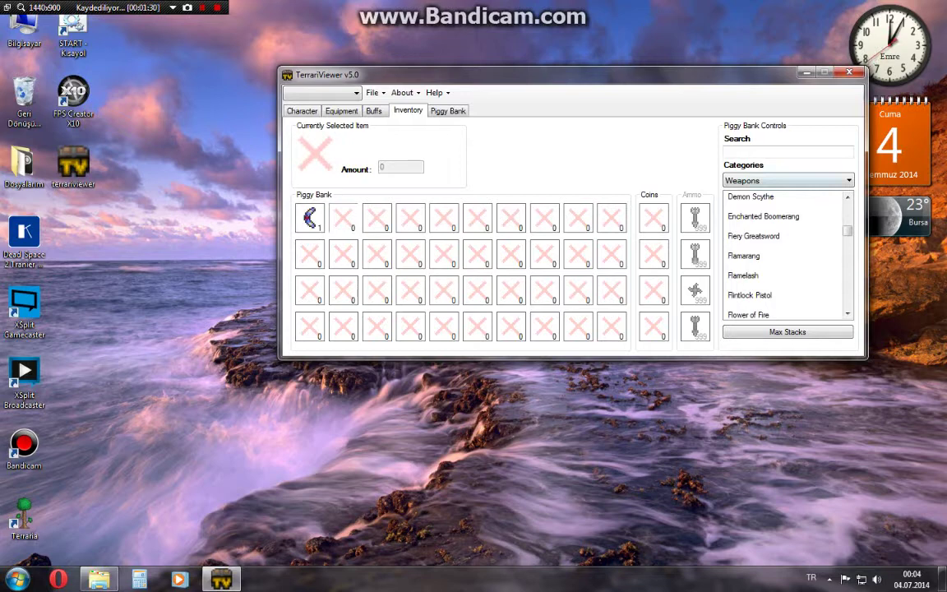
click(750, 295)
scroll(750, 295, down, 8)
scroll(752, 297, up, 5)
click(756, 299)
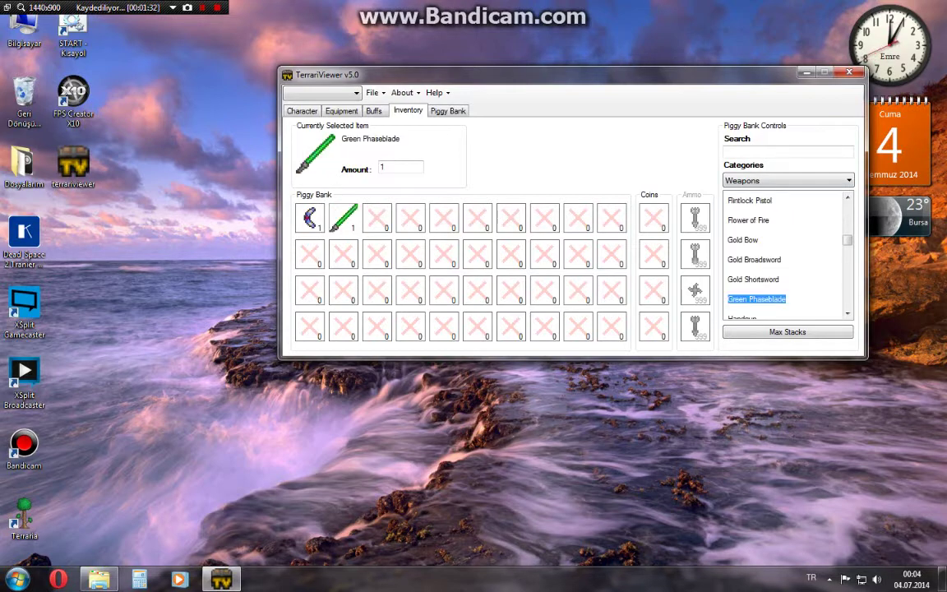
click(743, 240)
key(Down)
key(Down)
key(Down)
key(Down)
key(Down)
key(Down)
key(Down)
key(Down)
key(Down)
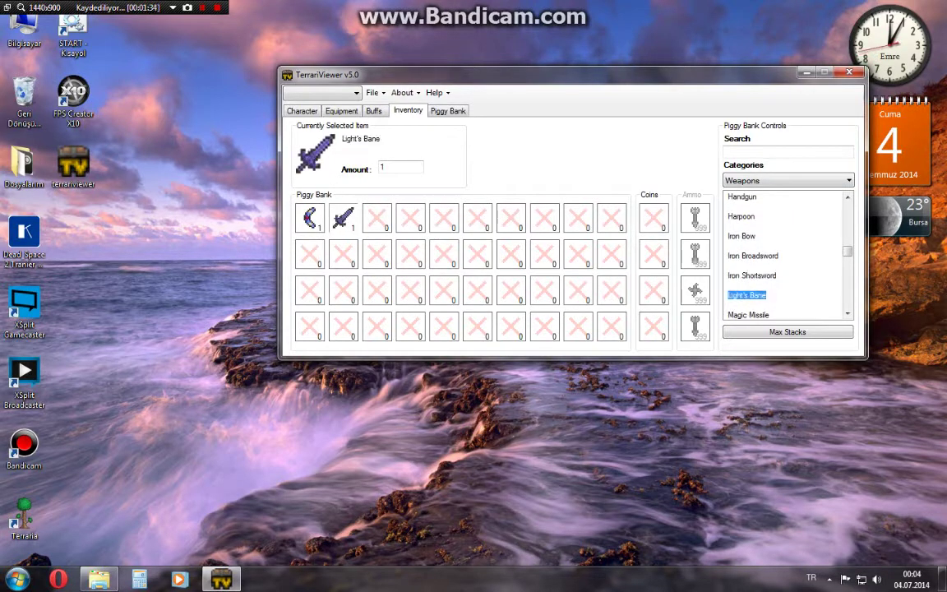
scroll(787, 255, down, 2)
key(Down)
key(Down)
key(Down)
key(Down)
key(Down)
key(Down)
key(Up)
key(Up)
key(Up)
key(Up)
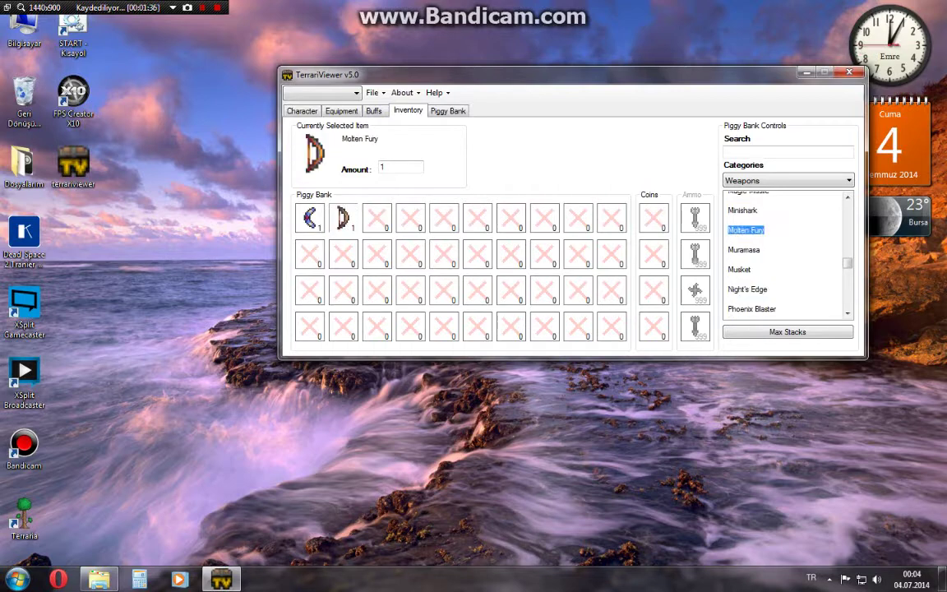
Replace the second inventory slot's weapon with the Red Phaseblade and put Muramasa in the third slot.
scroll(756, 272, down, 2)
click(756, 278)
click(753, 298)
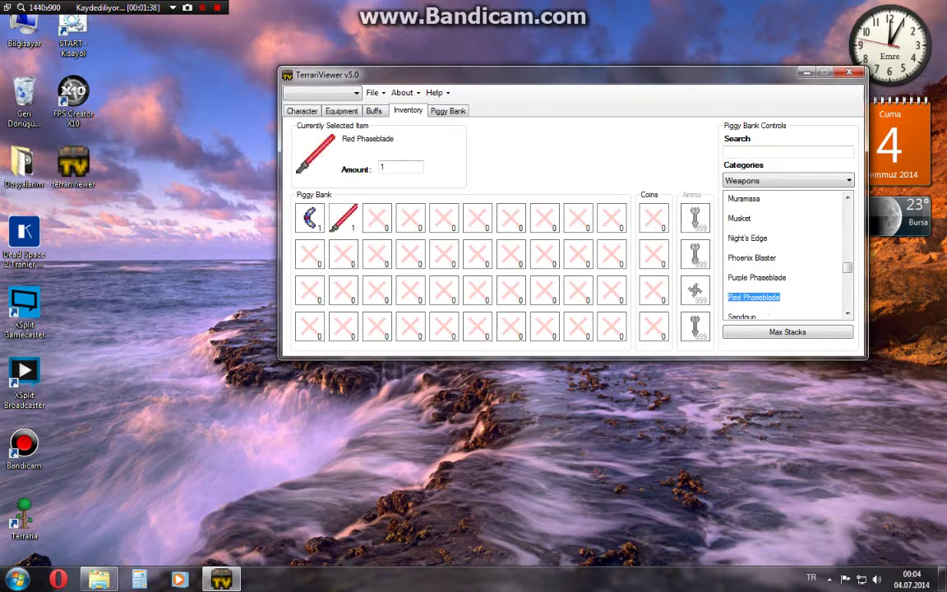
click(377, 218)
click(744, 199)
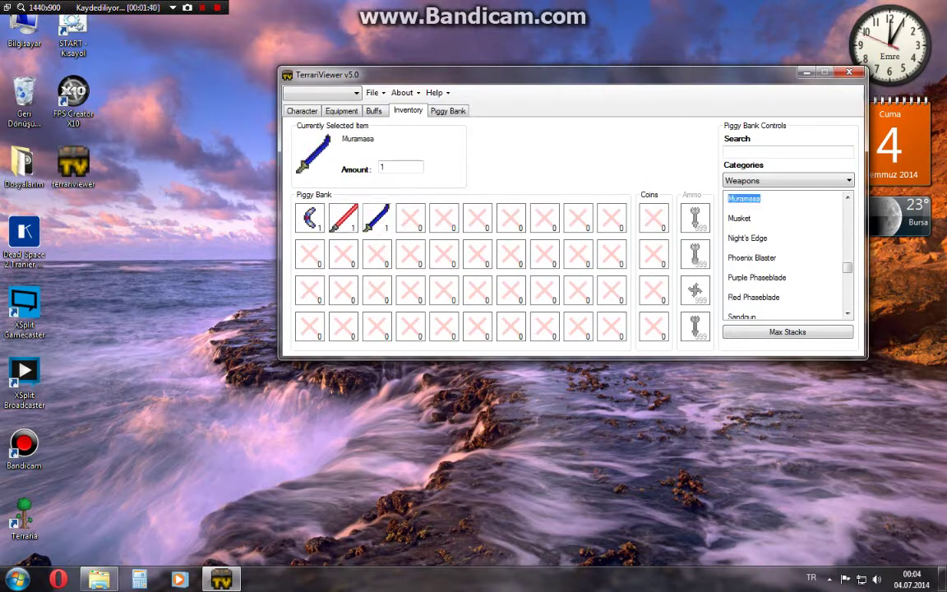
Put the Flamelash in the fourth inventory slot.
click(410, 218)
drag(847, 267, 848, 235)
click(753, 212)
click(743, 231)
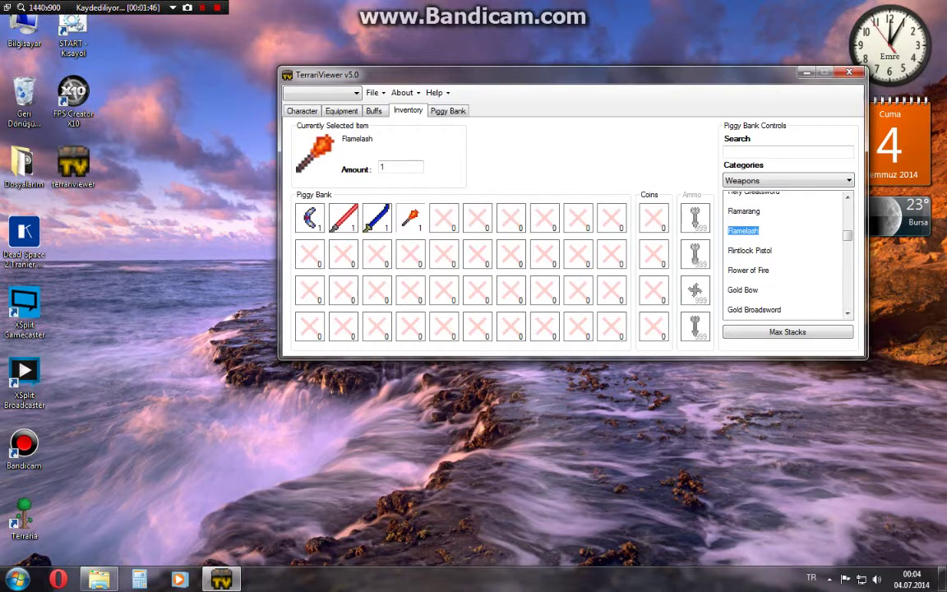
Try the Demon Bow and the Flower of Fire in the fifth inventory slot.
click(444, 218)
scroll(787, 255, up, 3)
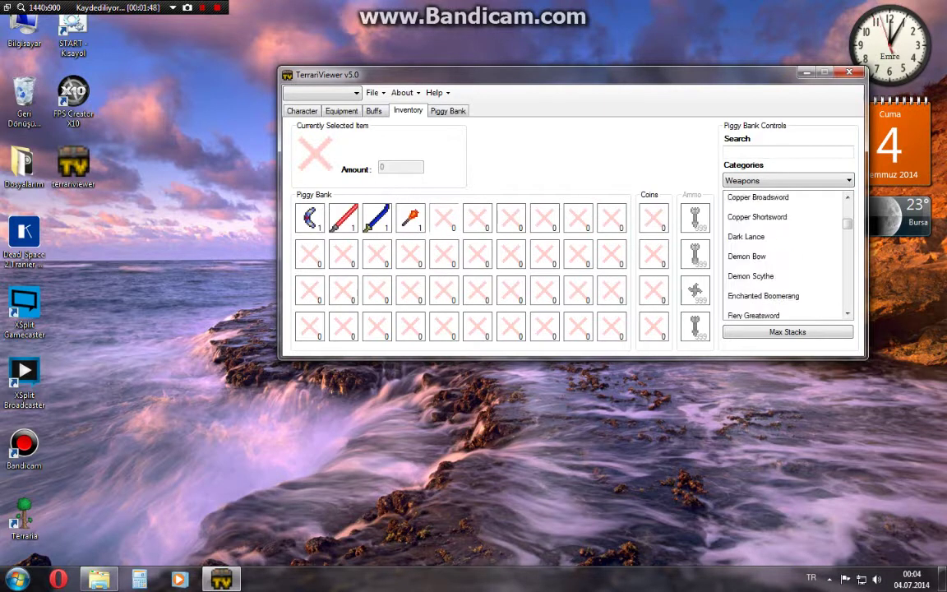
scroll(787, 255, up, 3)
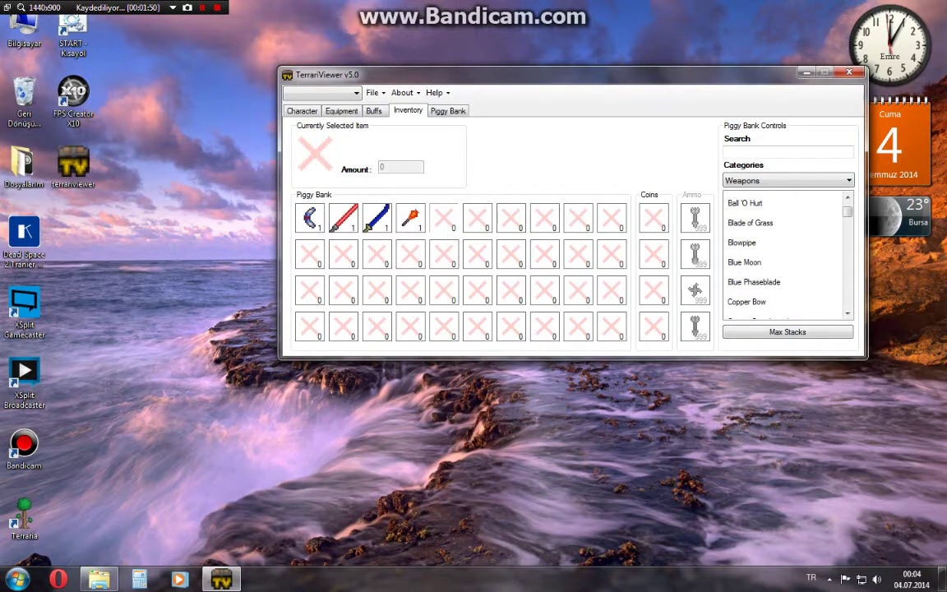
scroll(787, 255, up, 1)
scroll(788, 255, down, 4)
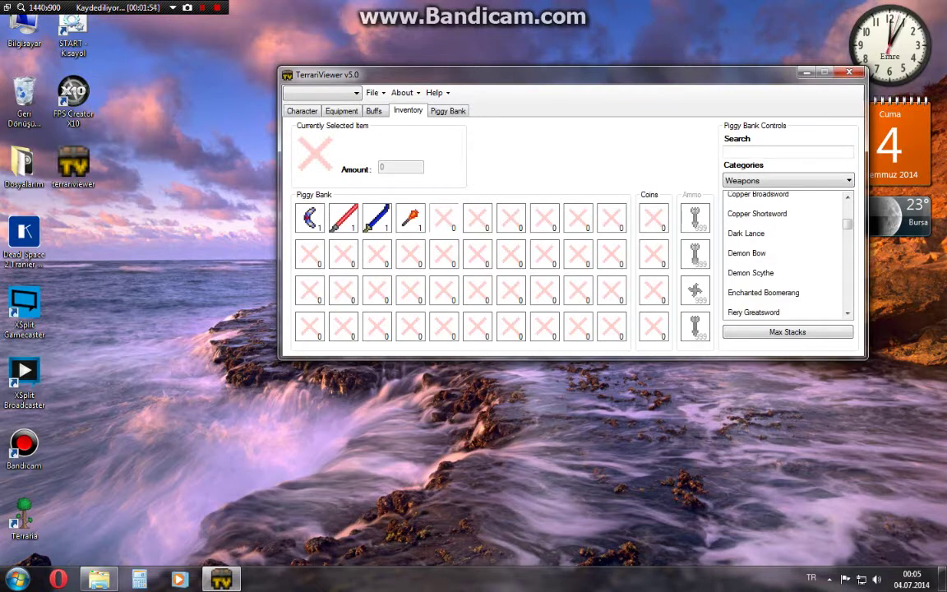
click(746, 253)
scroll(746, 253, down, 3)
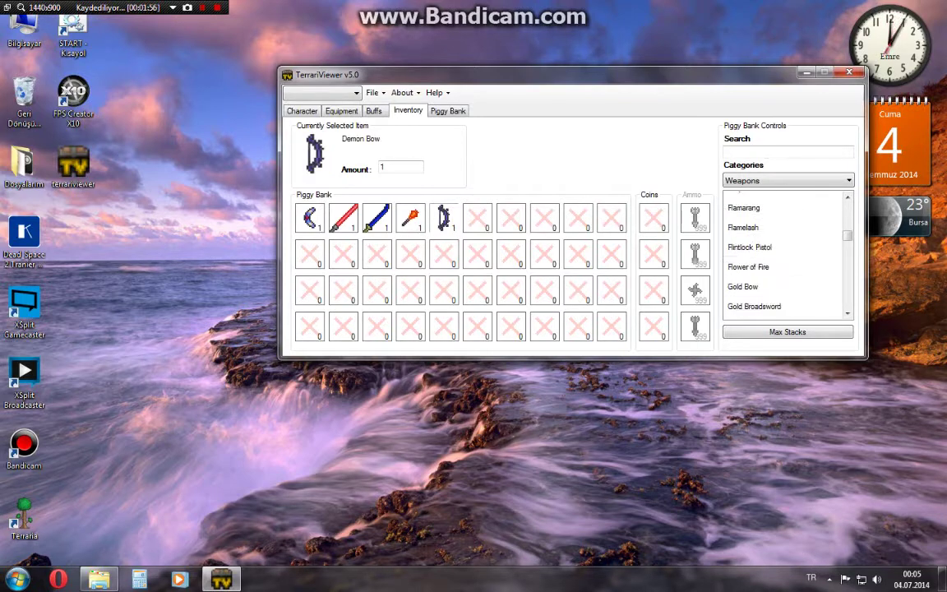
click(748, 267)
scroll(748, 267, down, 2)
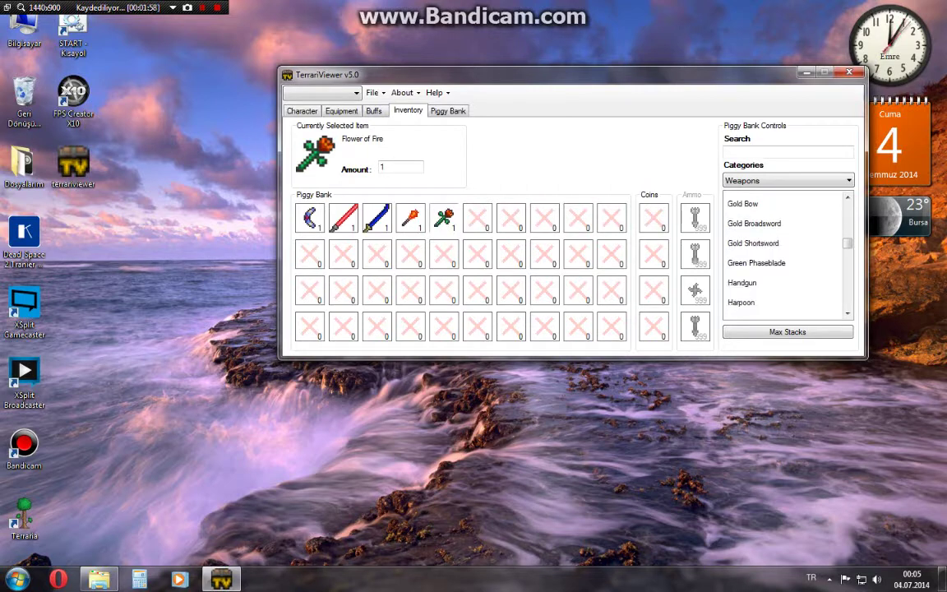
scroll(788, 254, down, 3)
scroll(787, 255, down, 1)
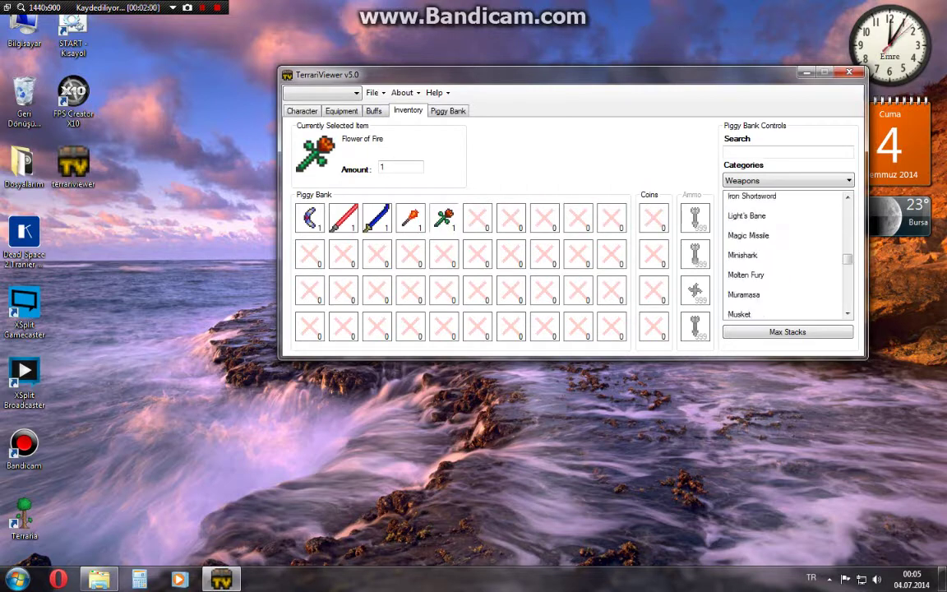
Go through Muramasa, Phoenix Blaster and Sandgun for the fifth inventory slot and settle on the Space Gun.
click(744, 297)
scroll(787, 255, down, 3)
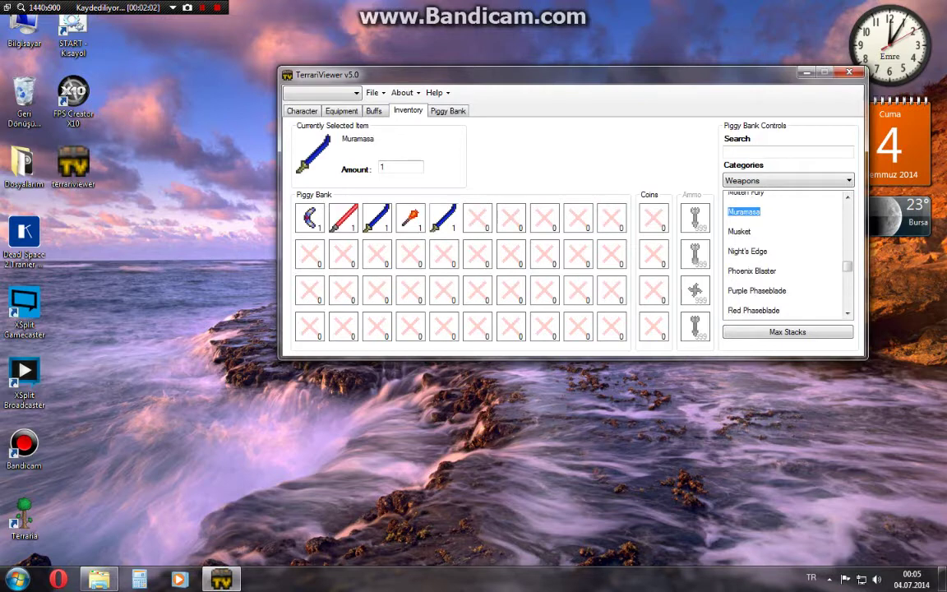
click(752, 271)
scroll(788, 255, down, 2)
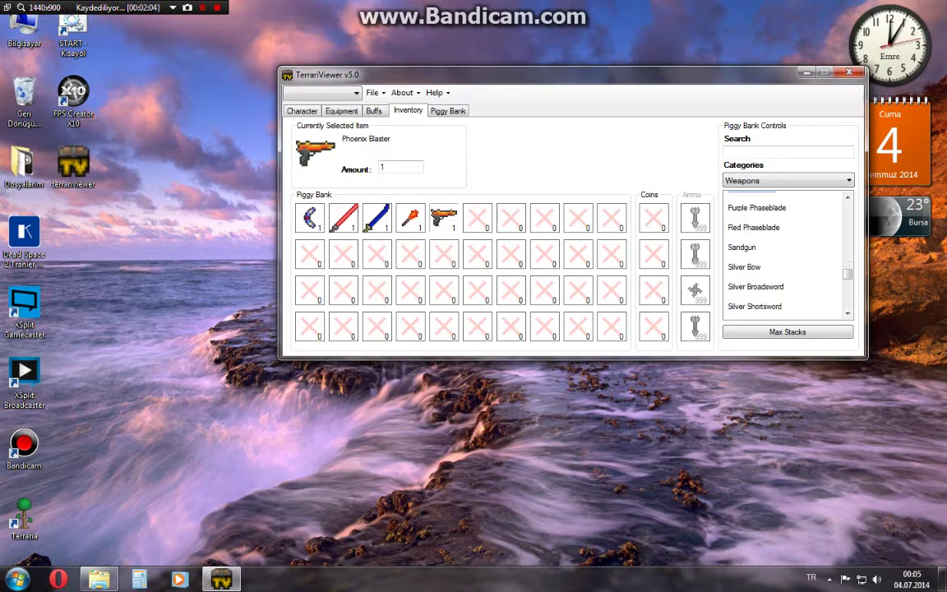
click(742, 247)
scroll(788, 254, down, 2)
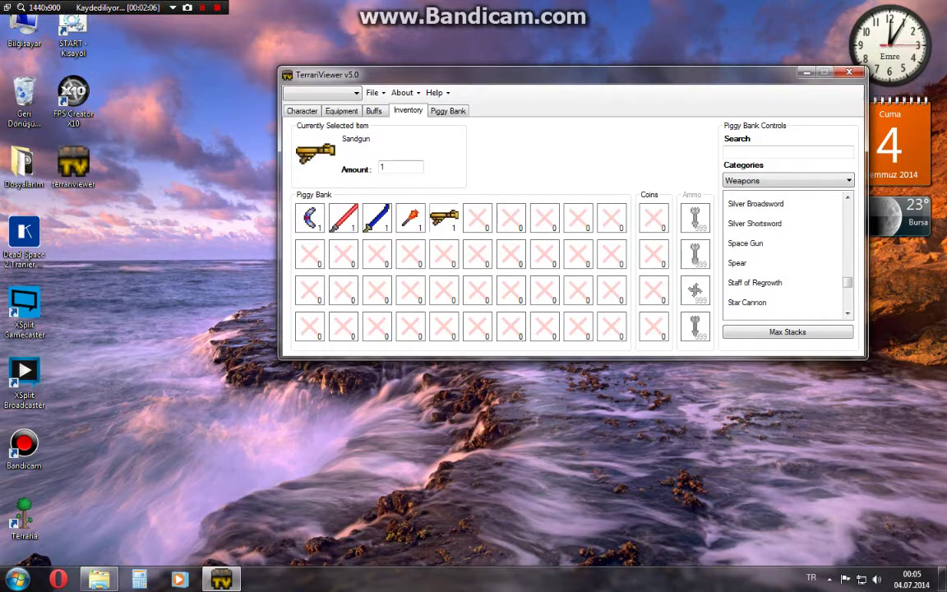
click(745, 243)
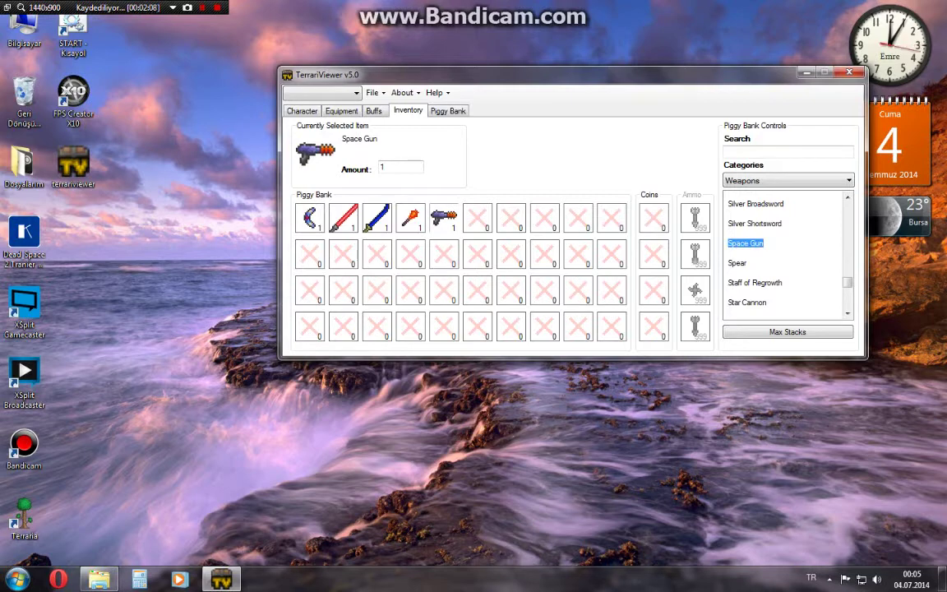
Try the Archaeologist's Hat and the Bunny Hood from the Armor and Social category in the sixth inventory slot.
click(477, 218)
scroll(788, 254, down, 3)
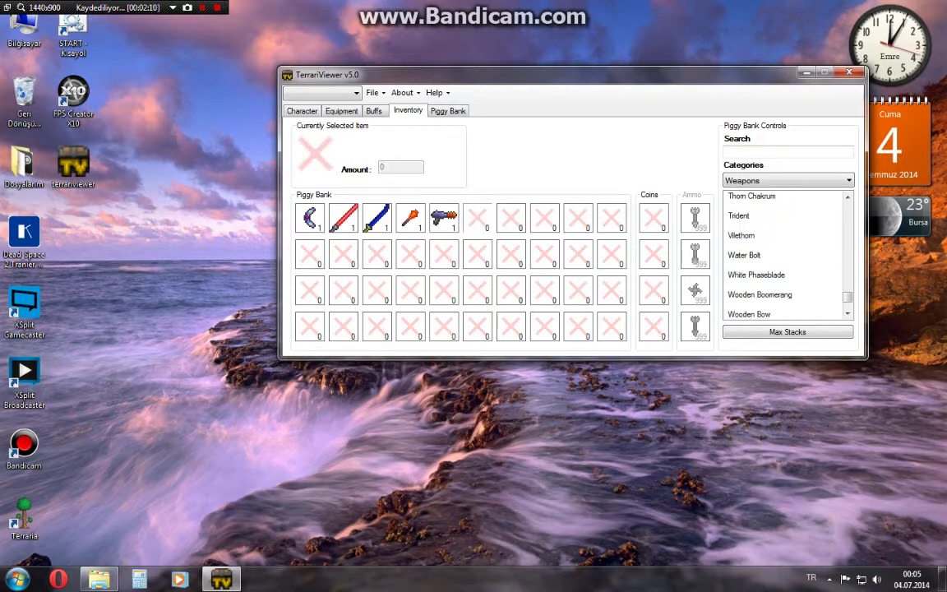
scroll(785, 255, down, 1)
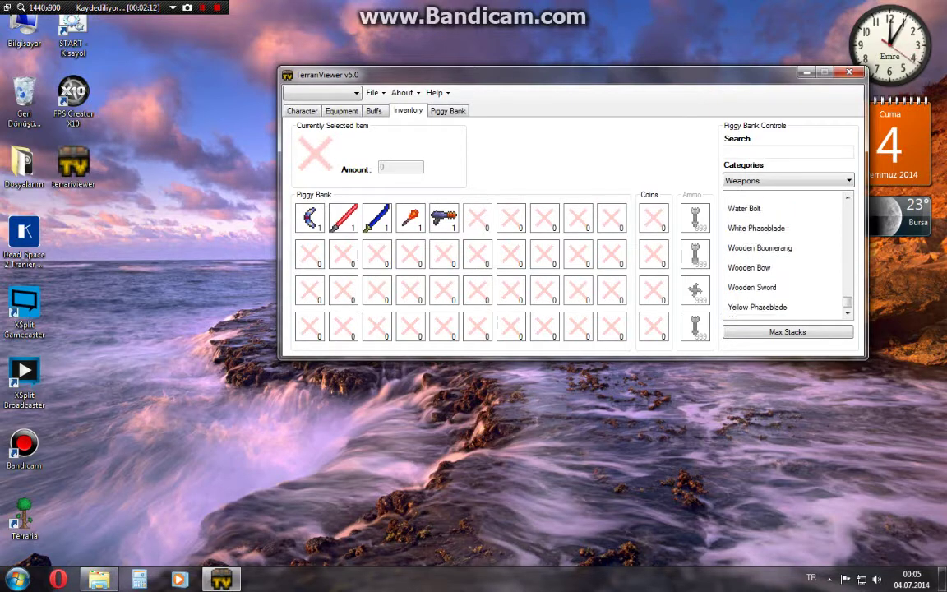
click(787, 180)
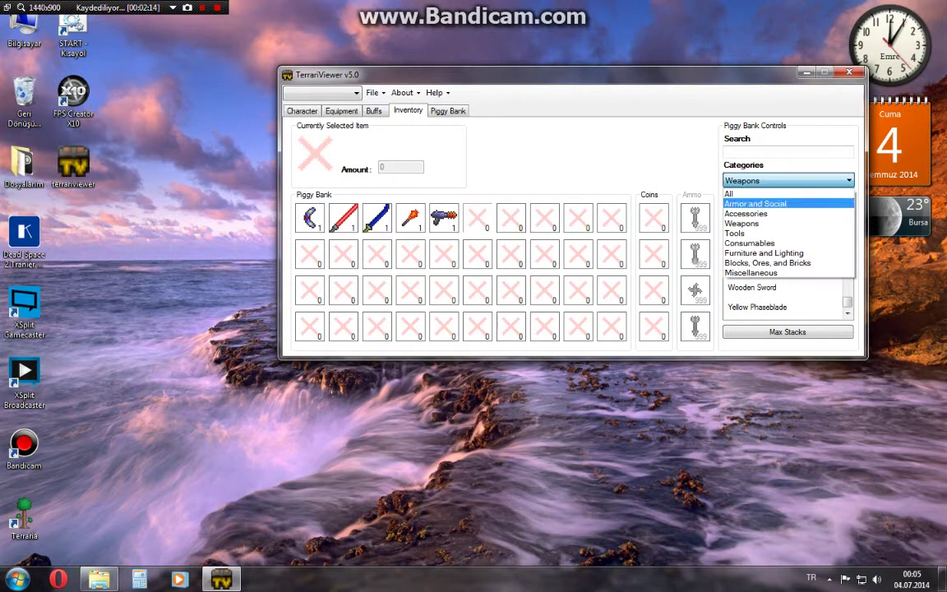
click(756, 204)
click(756, 222)
click(747, 281)
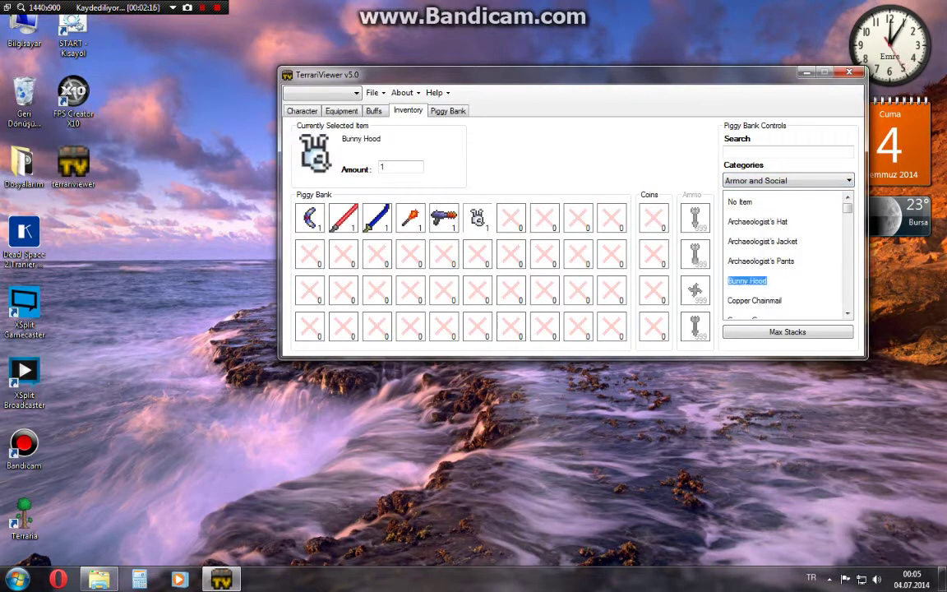
Go through the Tools category for the sixth inventory slot and put the War Axe of the Night there.
click(788, 180)
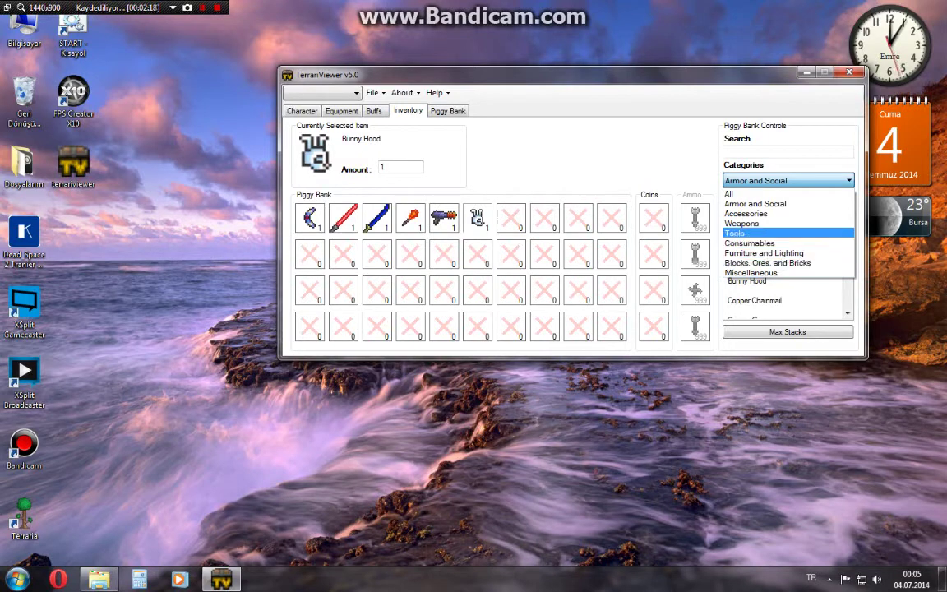
click(756, 234)
click(746, 222)
click(752, 242)
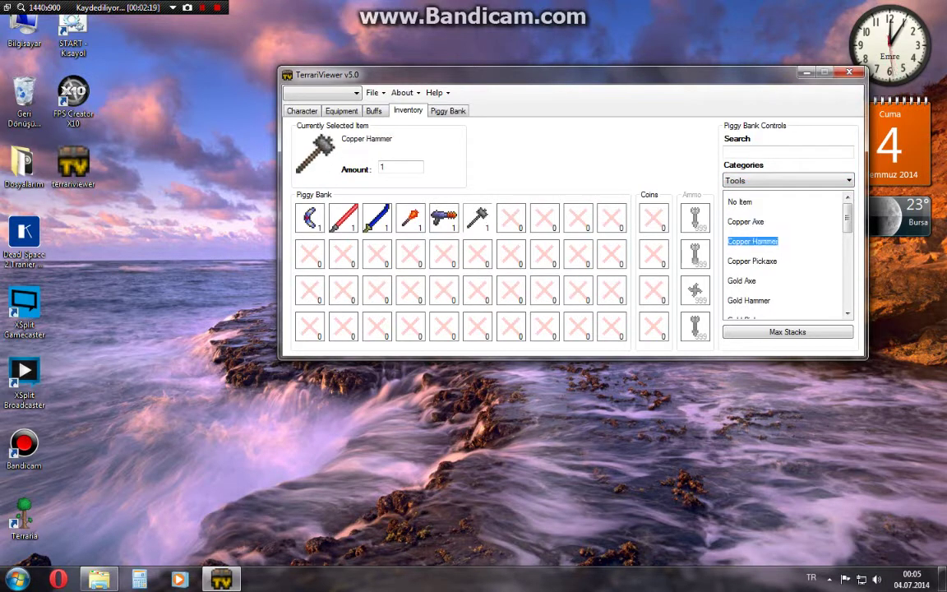
click(752, 262)
scroll(757, 261, down, 8)
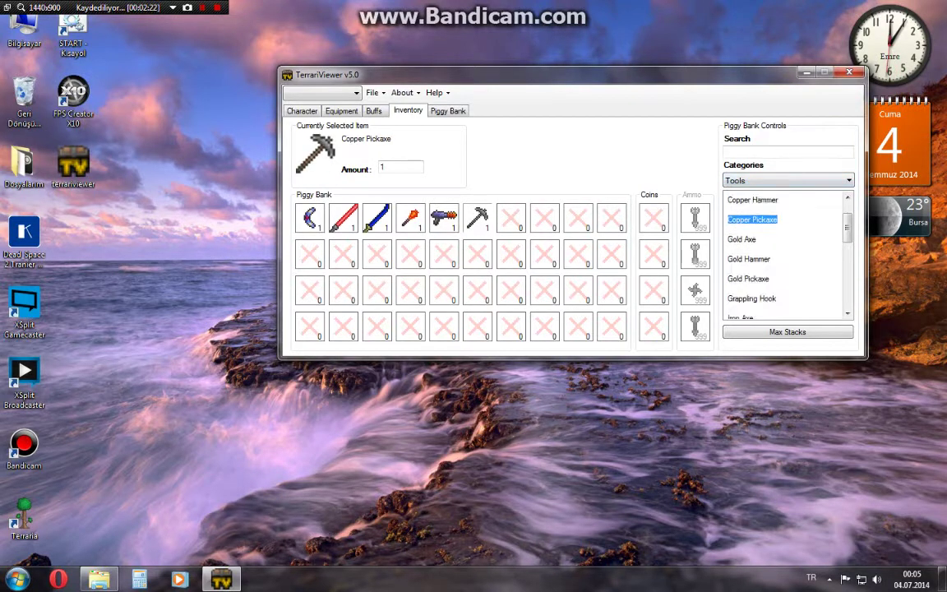
click(760, 288)
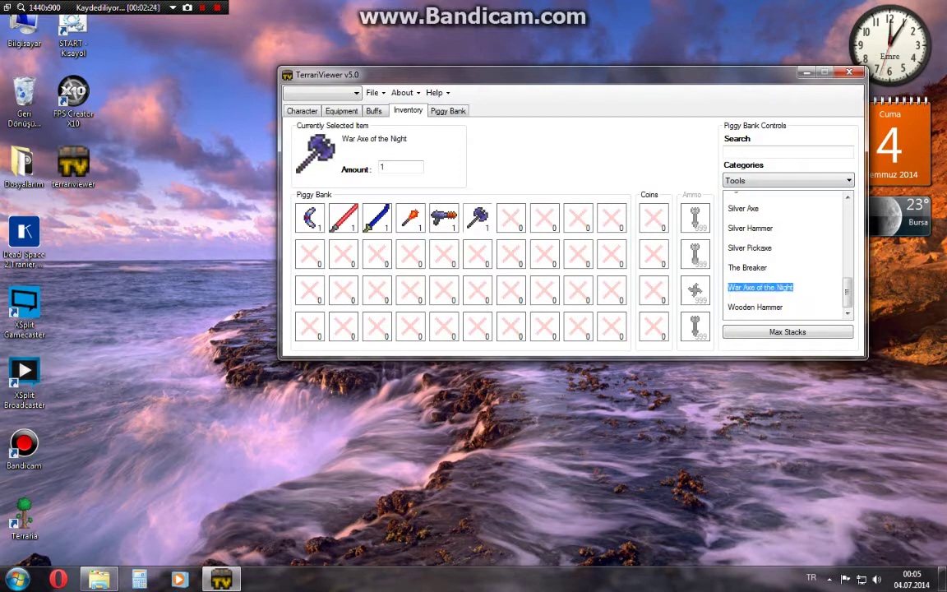
Go through the Blocks, Ores, and Bricks category for the seventh inventory slot and put 250 Green Brick there.
click(511, 218)
click(789, 180)
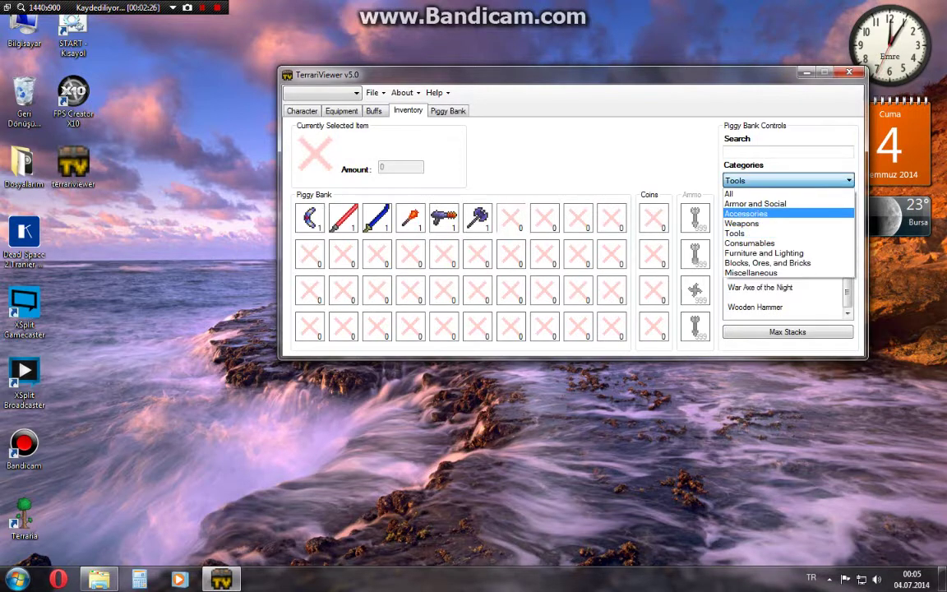
click(767, 263)
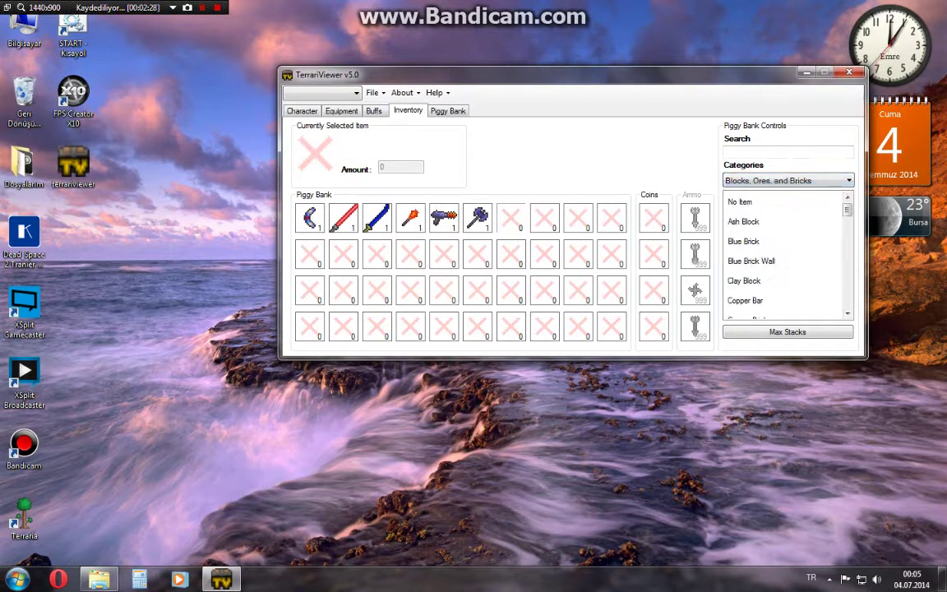
click(743, 222)
scroll(744, 224, down, 1)
click(743, 239)
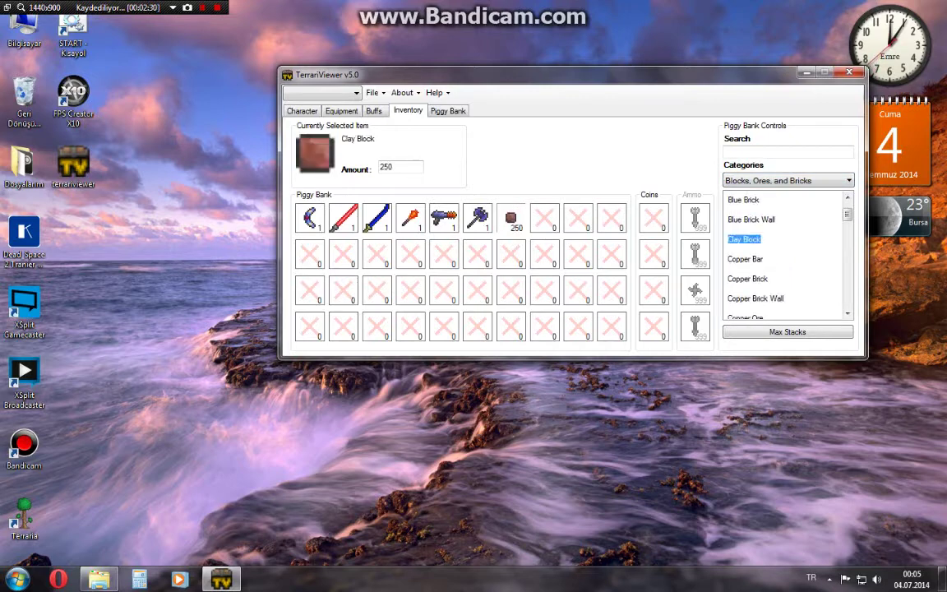
scroll(745, 255, down, 8)
click(746, 284)
scroll(747, 284, down, 11)
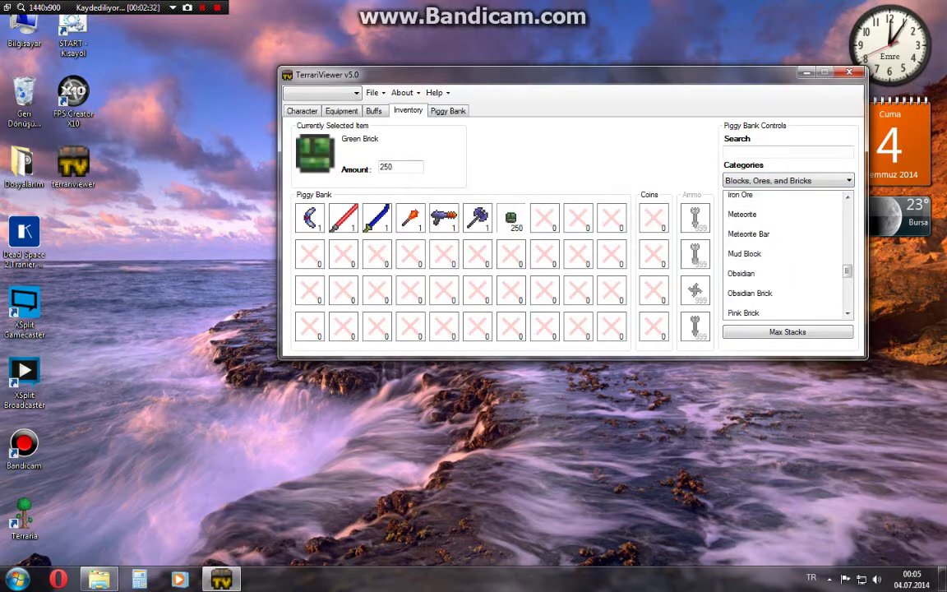
Inspect the amount settings of the Green Brick and the Flamelash.
drag(395, 167, 388, 166)
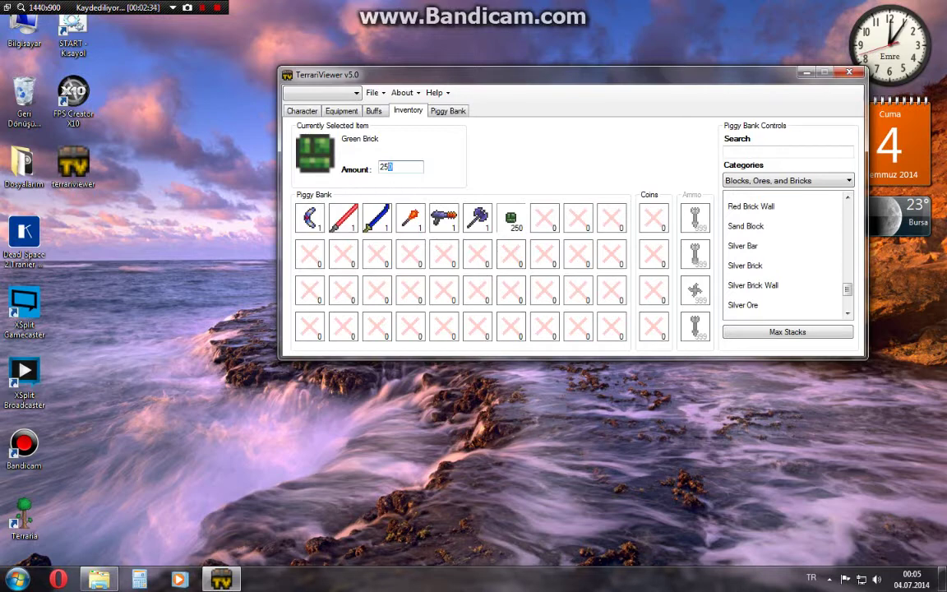
click(410, 218)
click(387, 166)
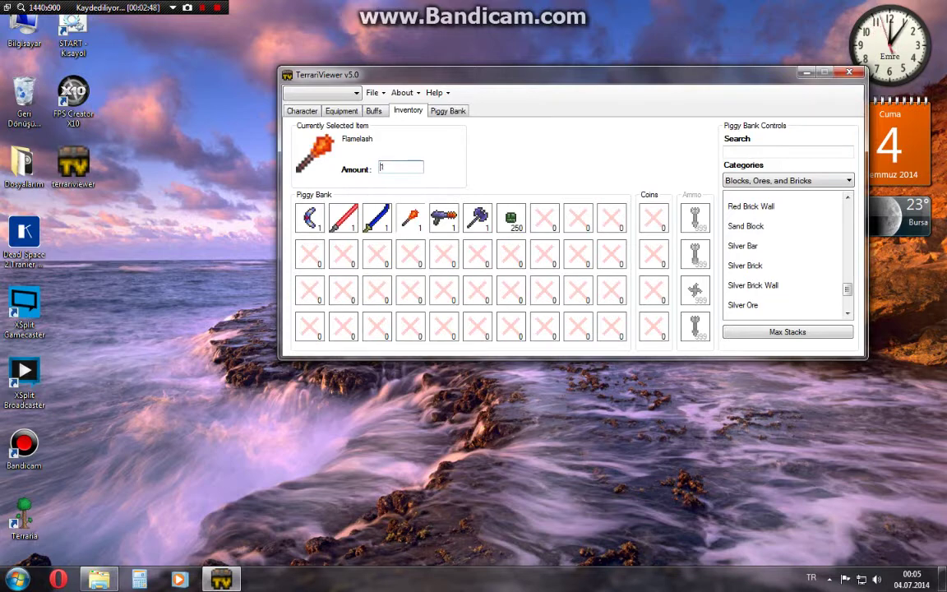
Put 250 Red Brick Wall in the eighth inventory slot and filter the item list to Accessories.
click(544, 218)
click(751, 206)
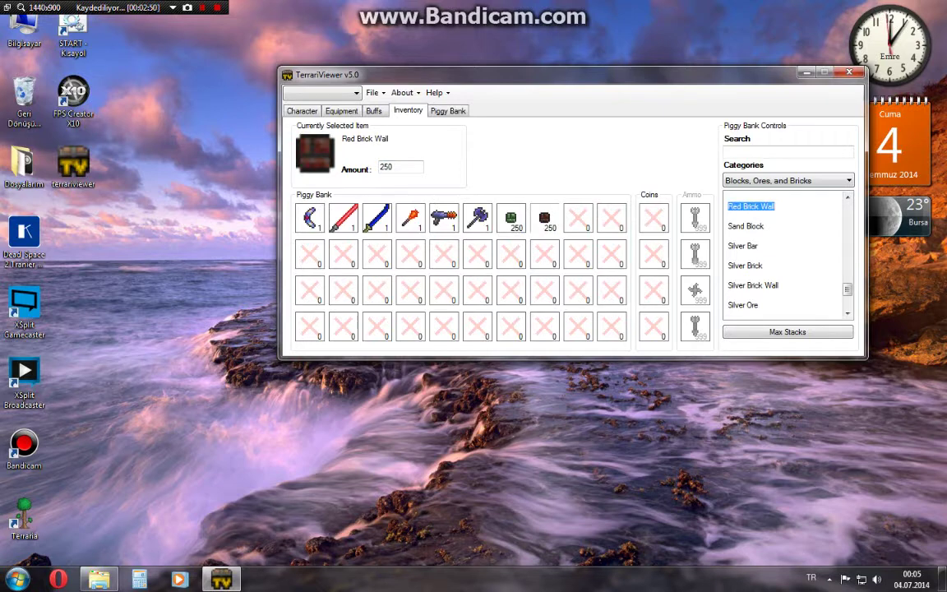
click(788, 181)
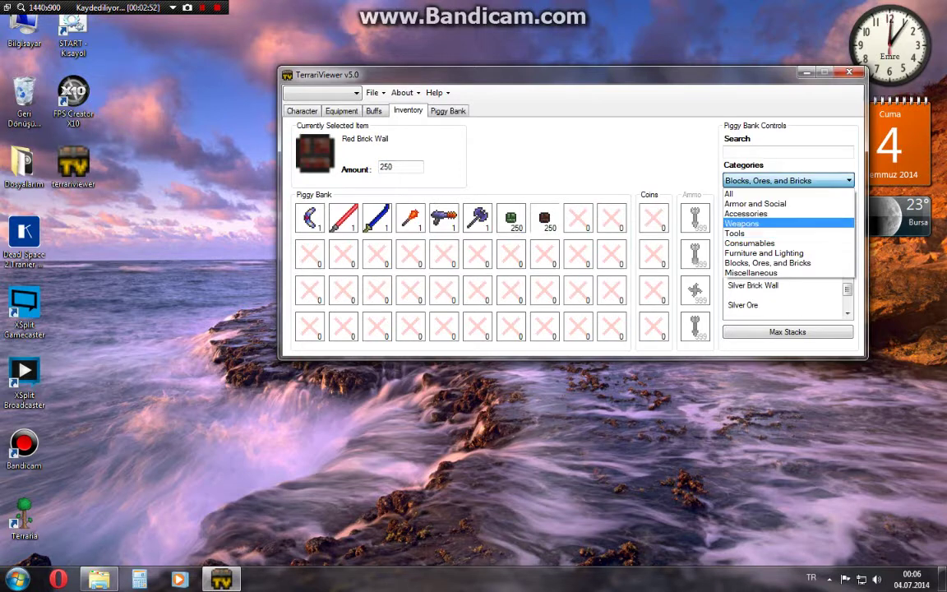
click(746, 214)
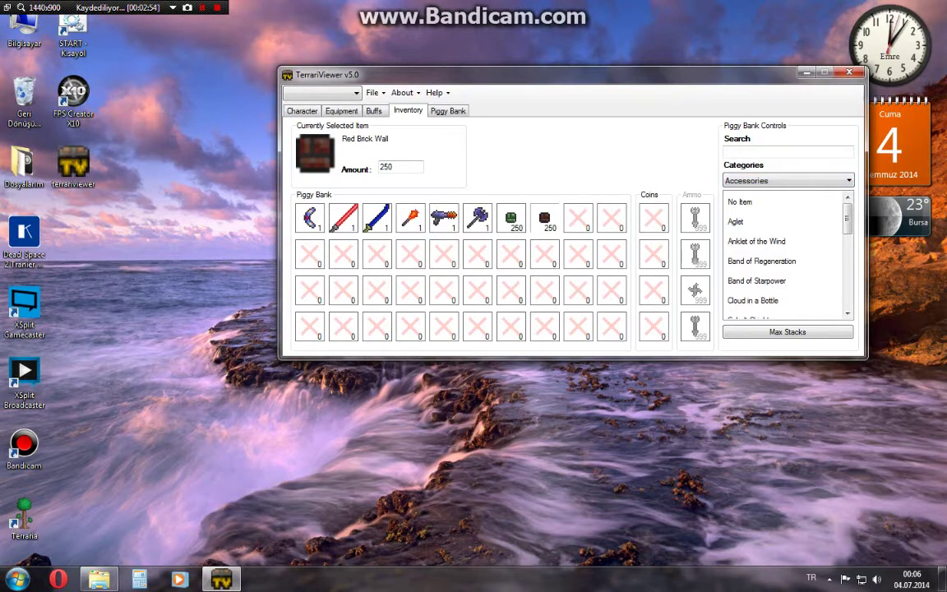
Go through items for the first piggy bank slot, starting with the Aglet, and put the Band of Regeneration there.
click(448, 111)
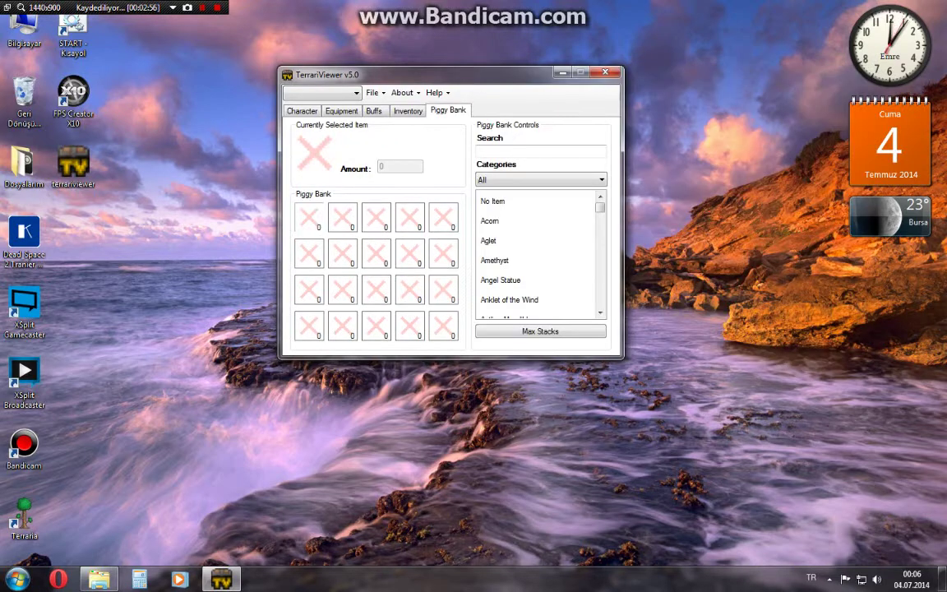
click(489, 241)
click(500, 280)
click(510, 300)
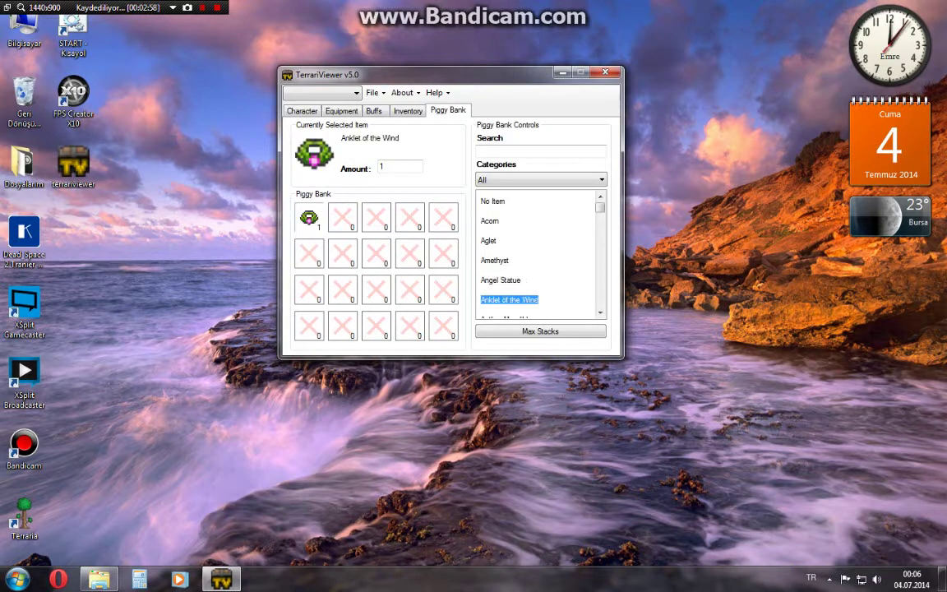
scroll(509, 297, down, 4)
scroll(503, 284, down, 1)
click(496, 272)
click(514, 310)
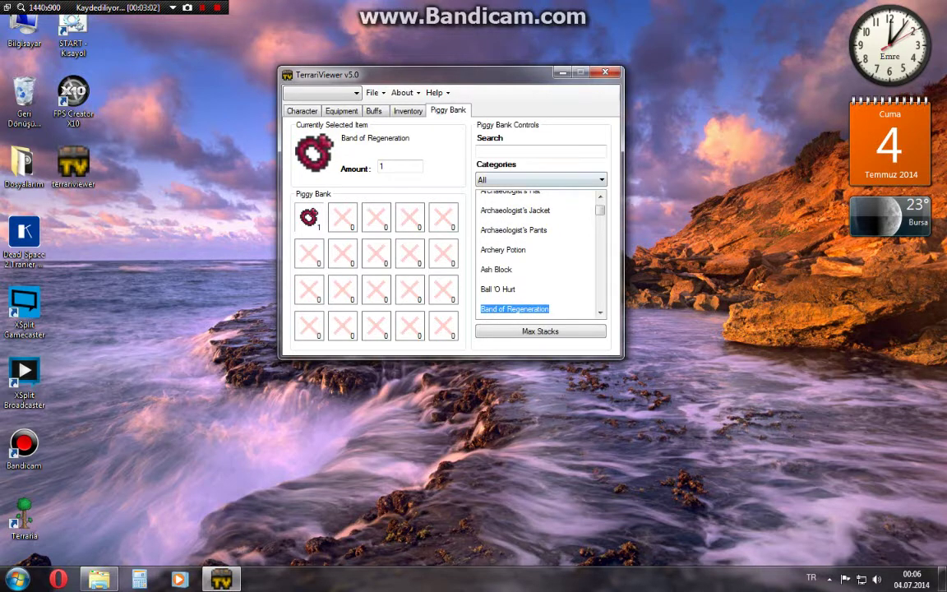
Set the character's hair color to white with RGB 255, 255, 255.
click(302, 111)
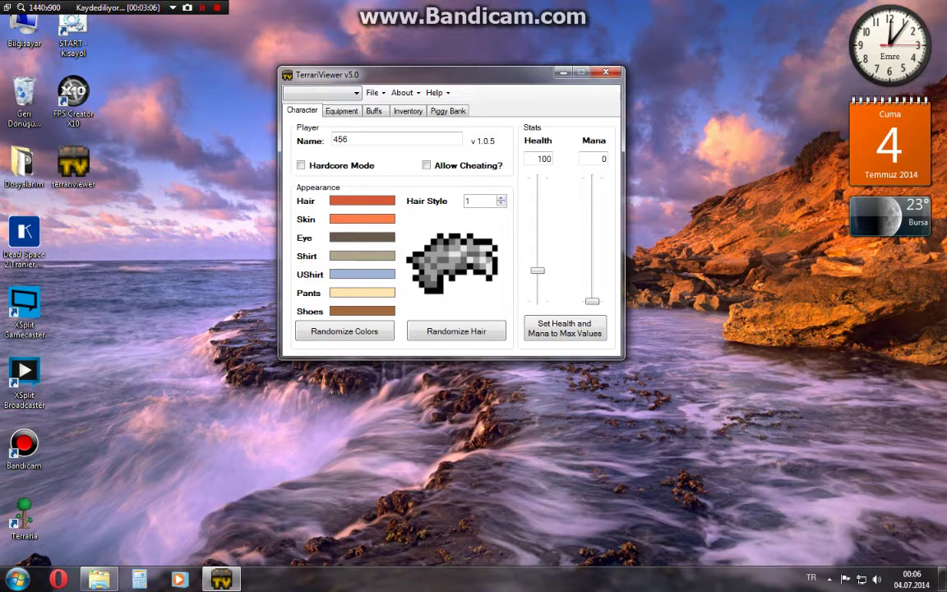
click(362, 201)
drag(491, 252, 512, 254)
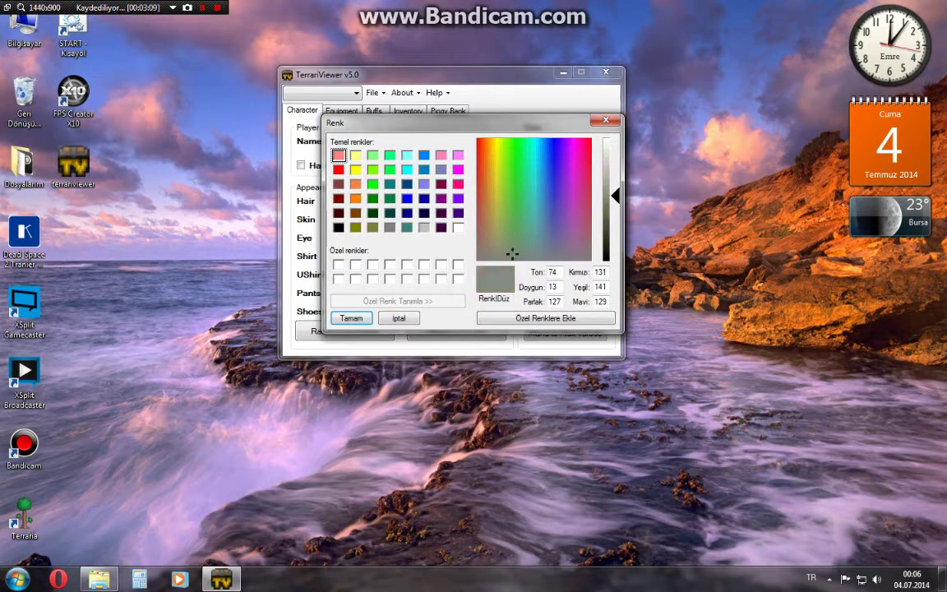
drag(615, 195, 615, 138)
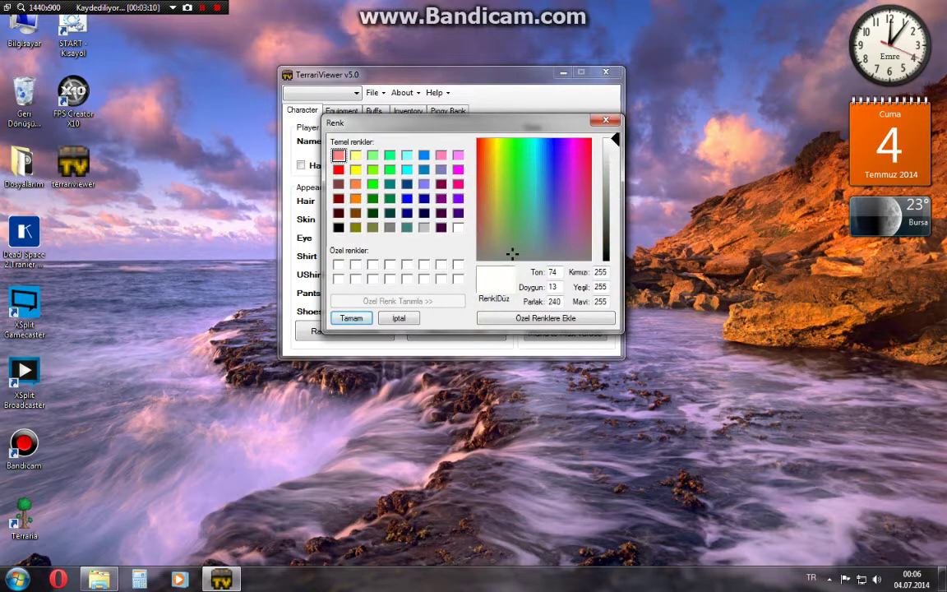
click(352, 318)
key(Return)
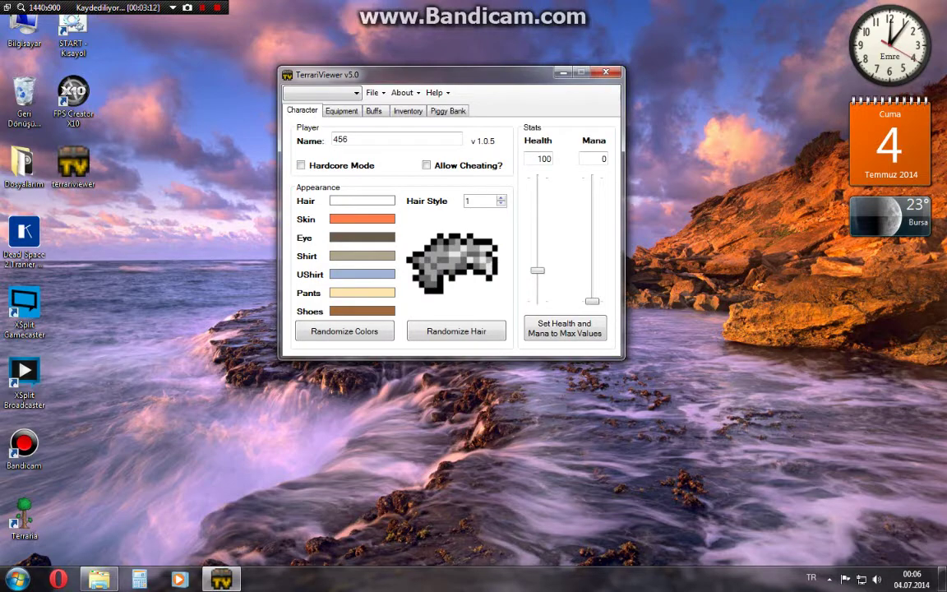
Set the character's skin color to light peach with RGB 255, 203, 183 and check the eye color.
click(362, 219)
drag(609, 184, 609, 156)
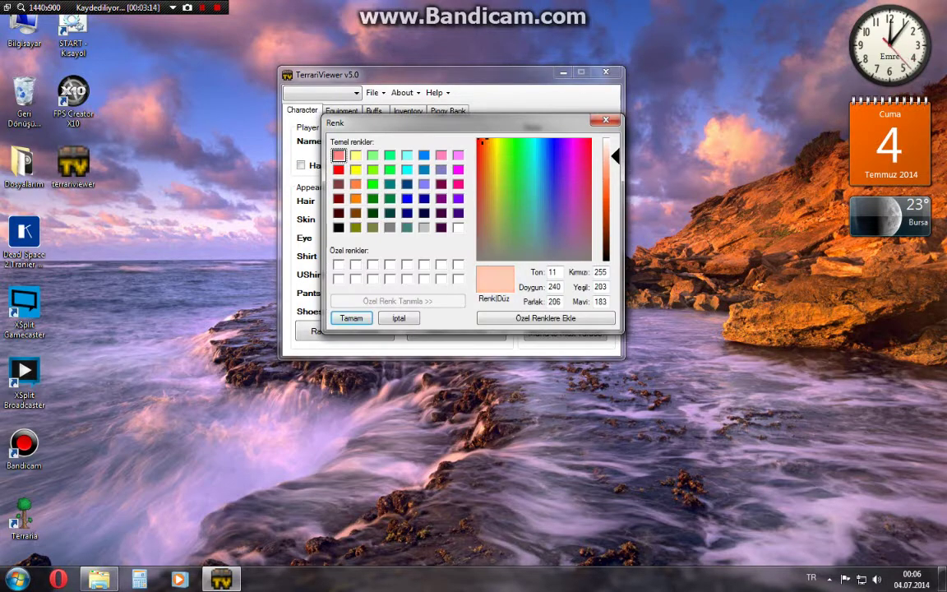
key(Return)
click(362, 238)
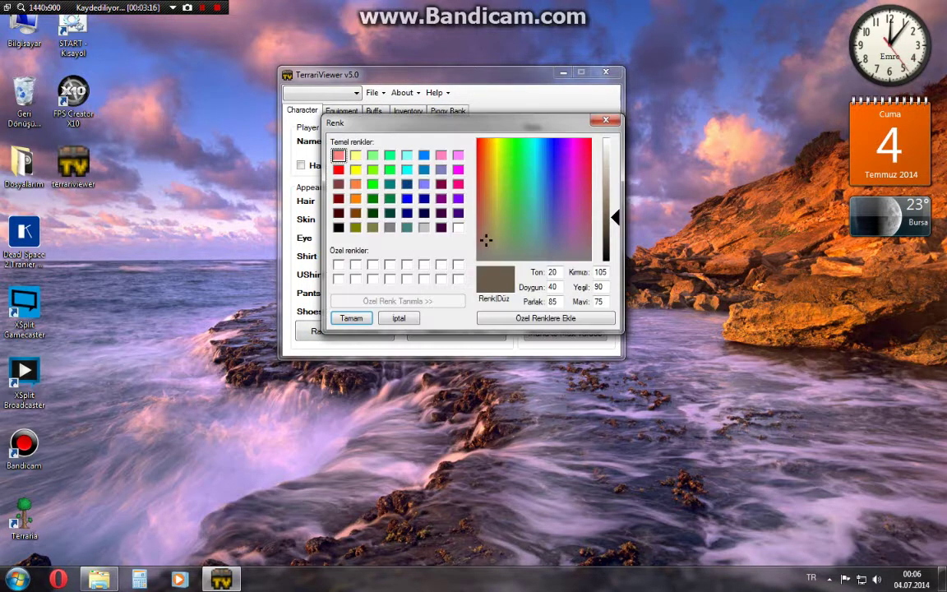
key(Return)
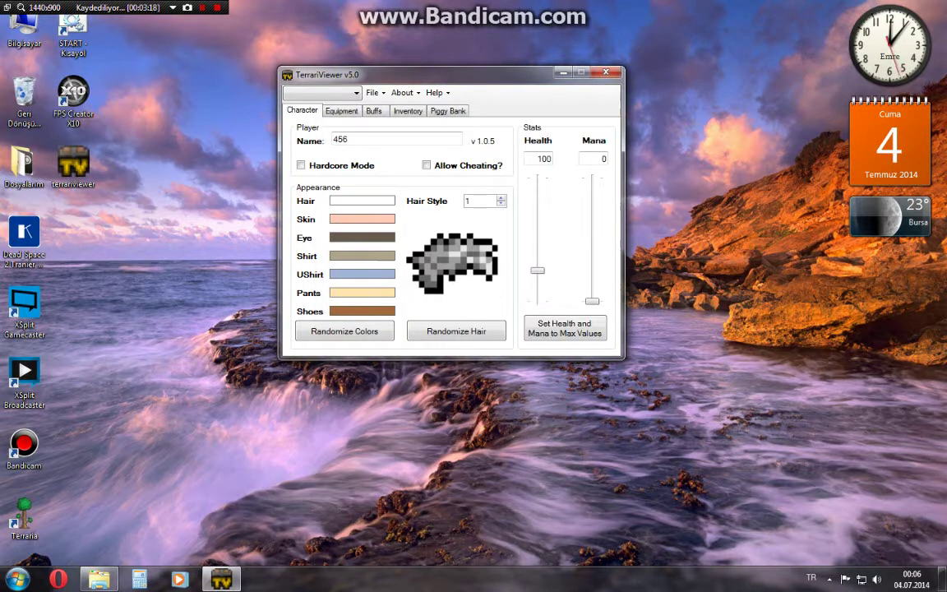
Save the character as player file 456 in Terraria's Players folder and save it once more under that name.
click(448, 111)
click(374, 93)
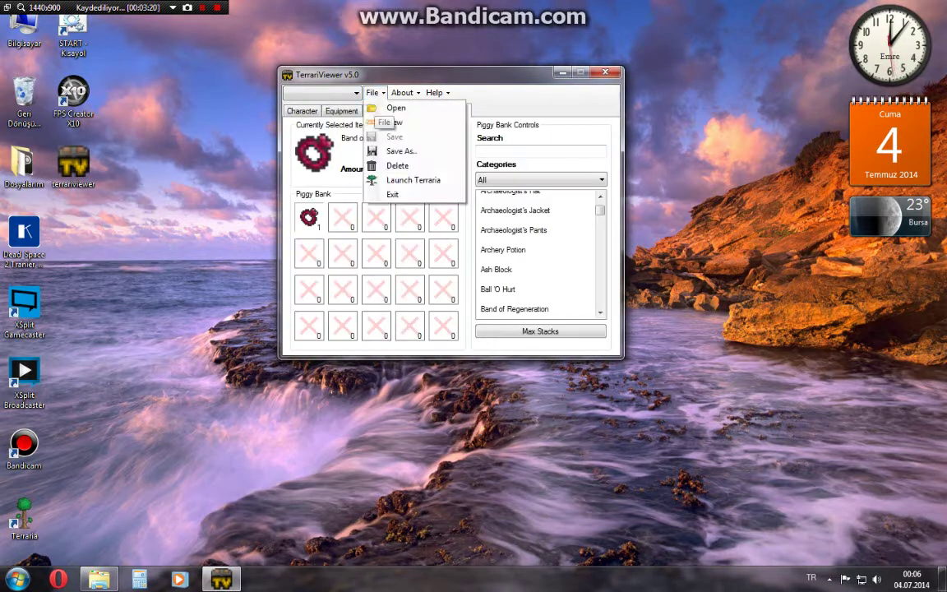
click(400, 151)
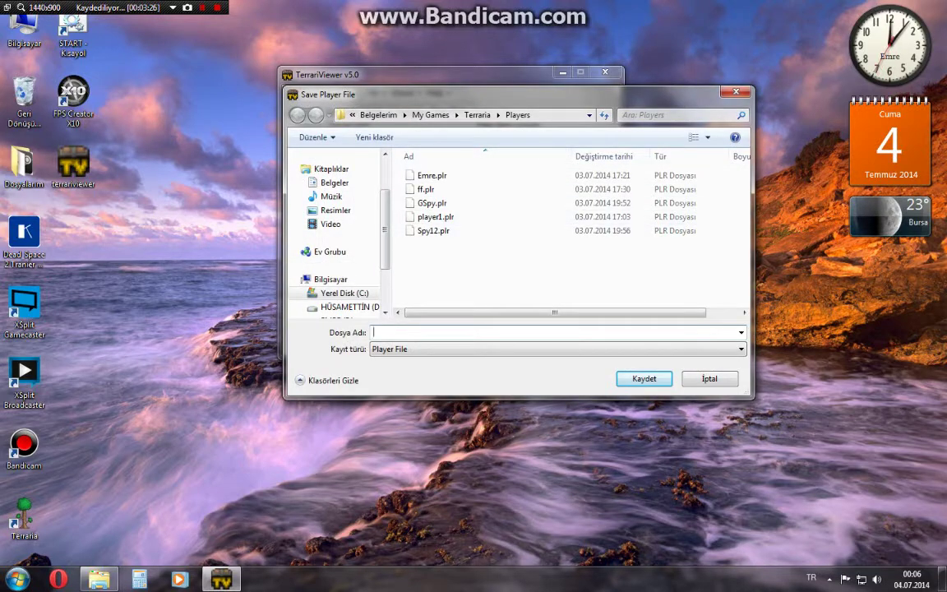
text(456)
key(Return)
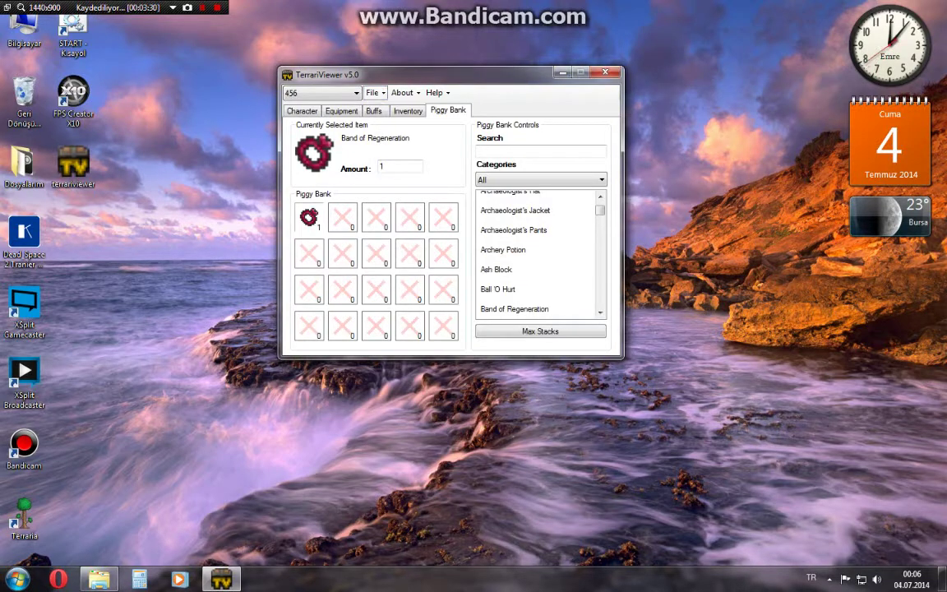
click(374, 92)
click(393, 136)
click(484, 329)
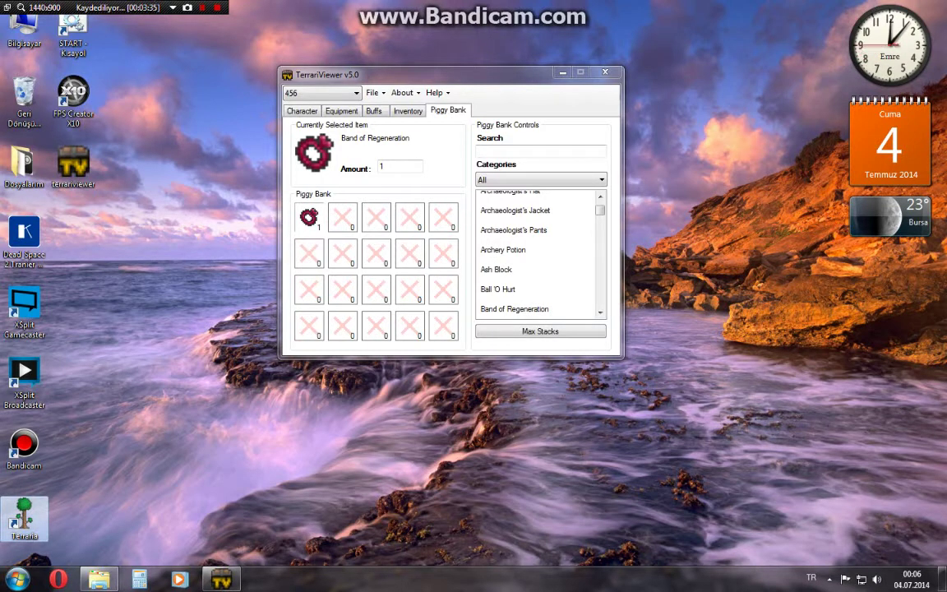
Switch to Terraria and load World 1 in single player with character 456, checking the system volume during loading.
click(562, 72)
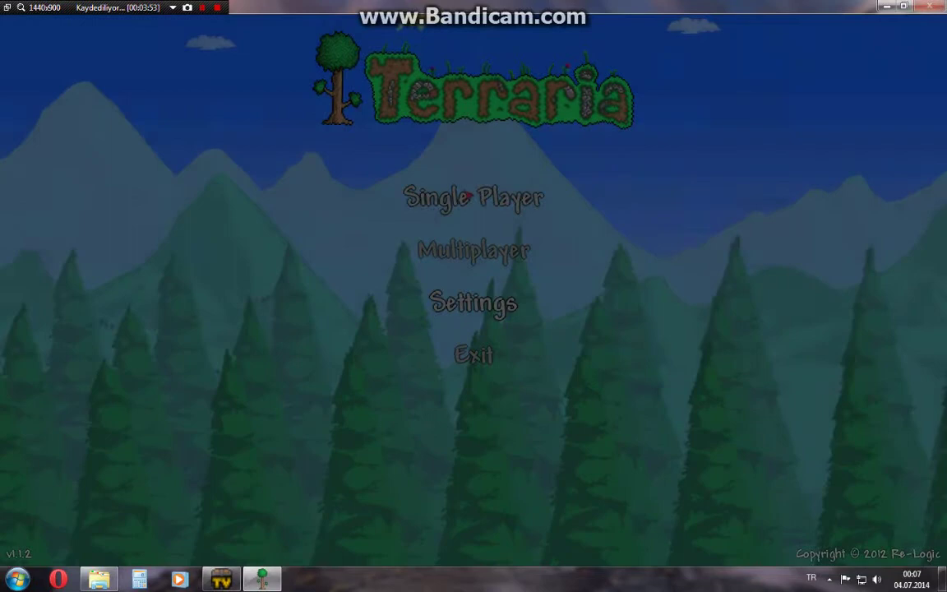
click(473, 197)
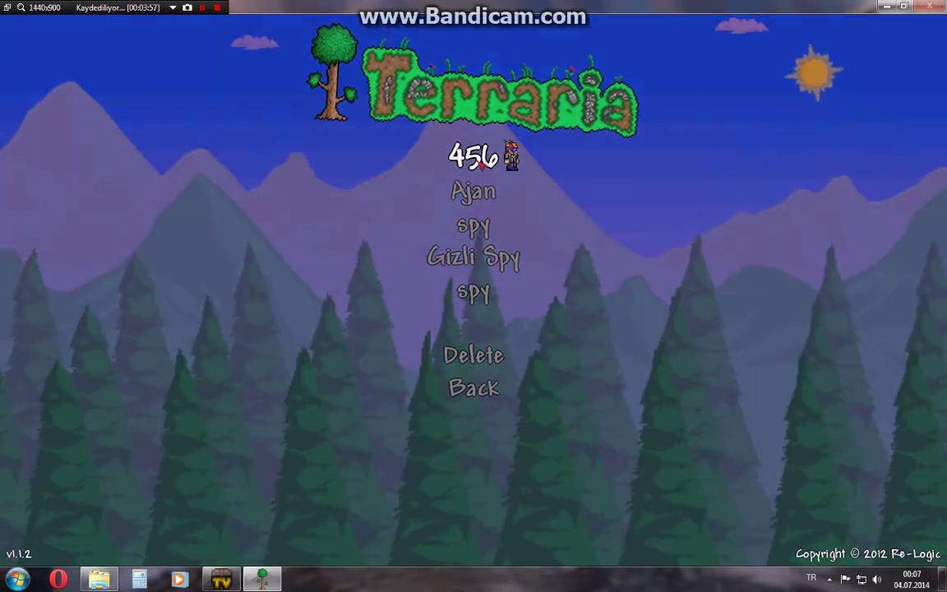
click(481, 164)
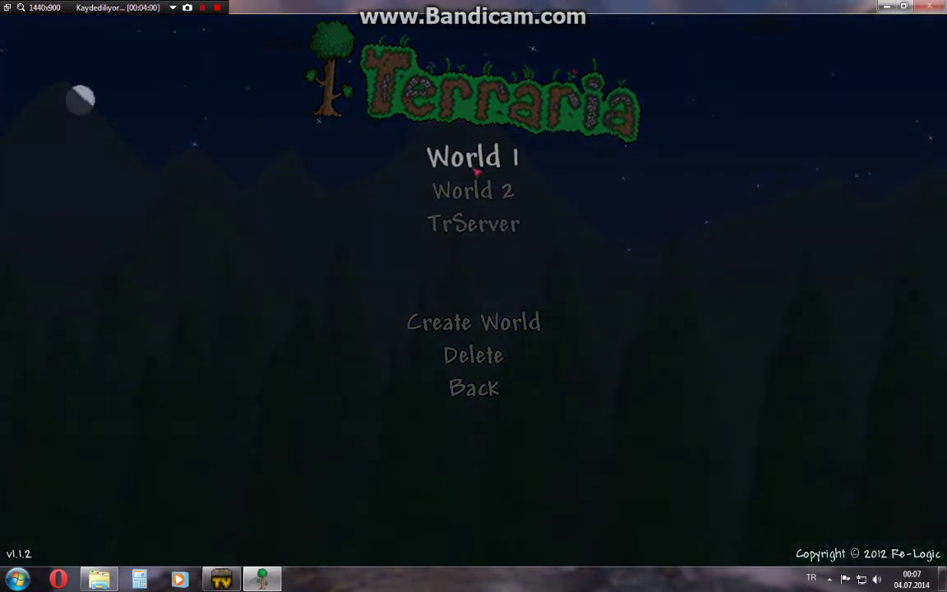
click(477, 164)
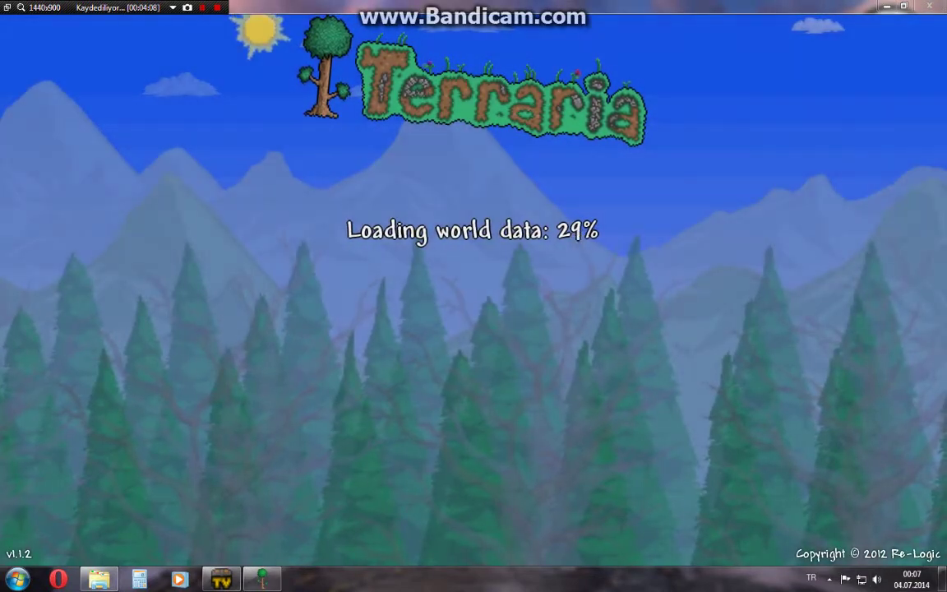
click(877, 580)
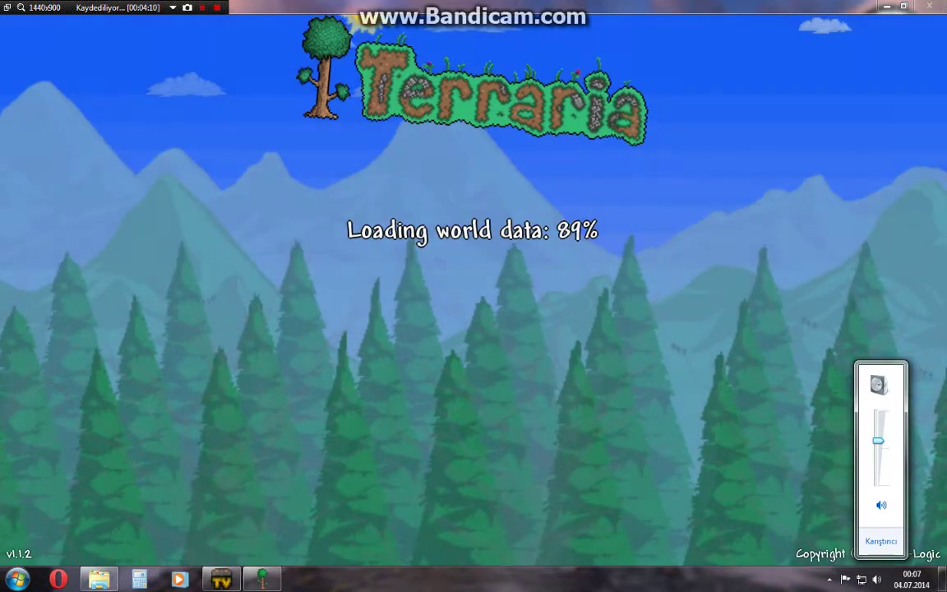
click(877, 580)
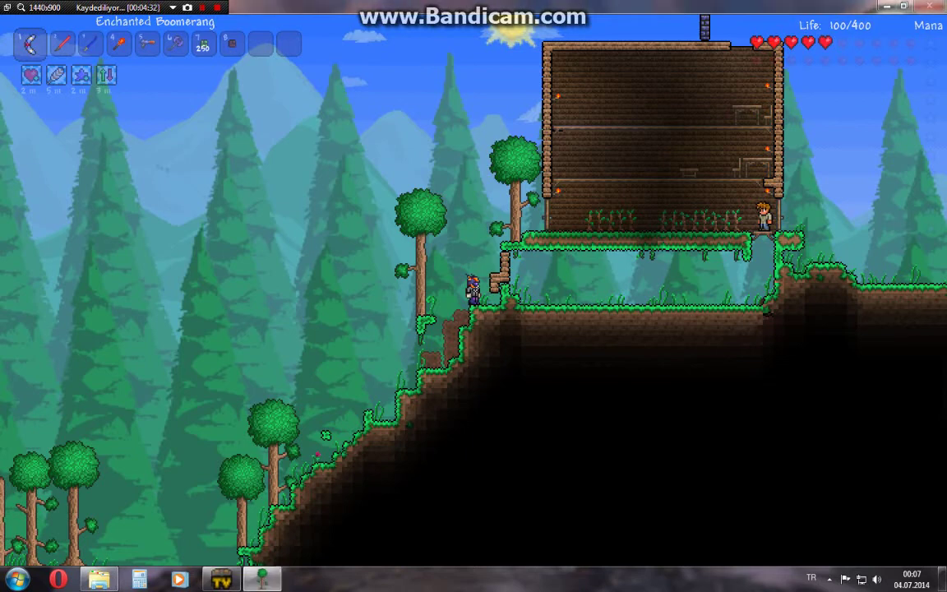
Fly the character up from the hillside and onto the roof of the wooden house.
key(space)
key(d)
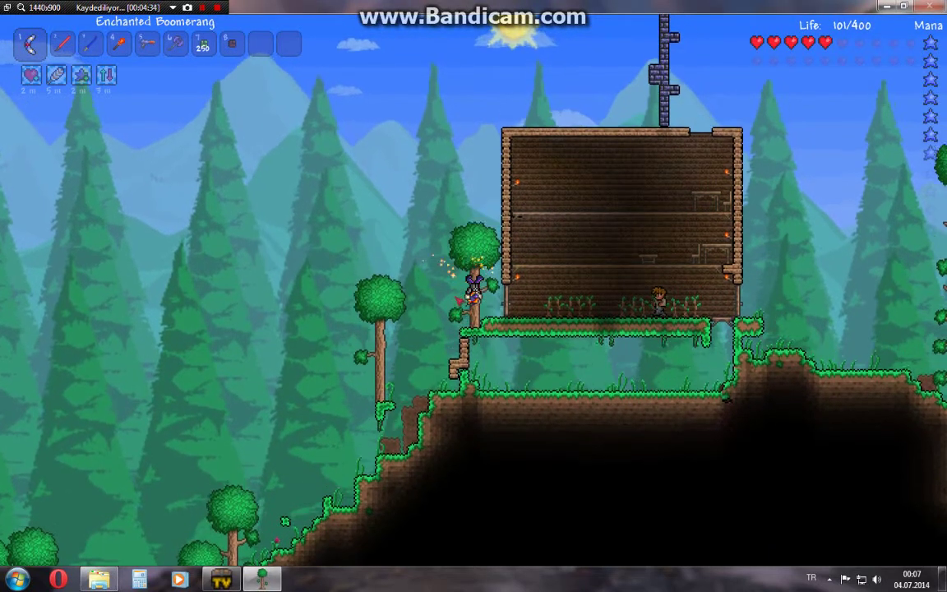
key(space)
key(d)
key(space)
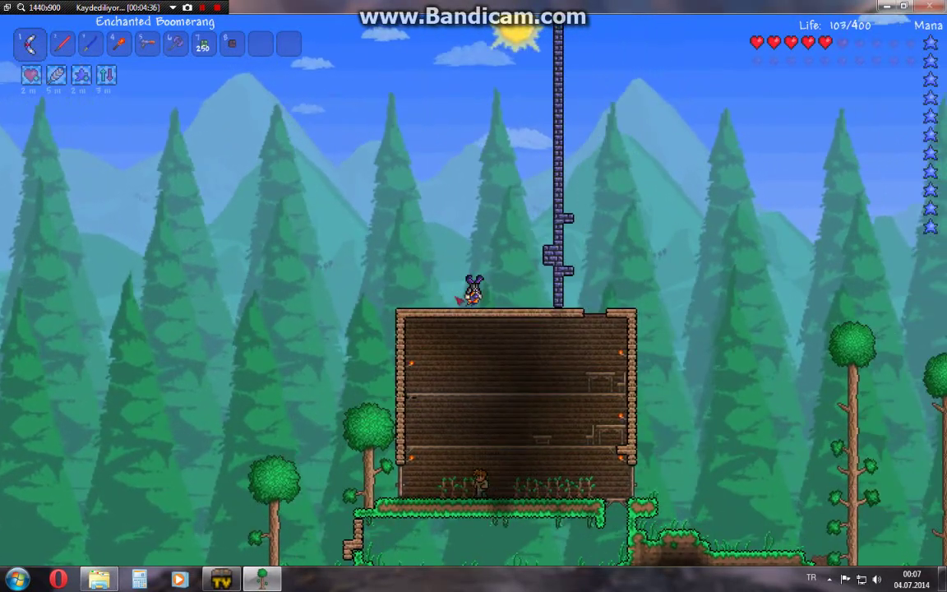
Fly the character off the roof and high into the air, away from the brick column.
key(a)
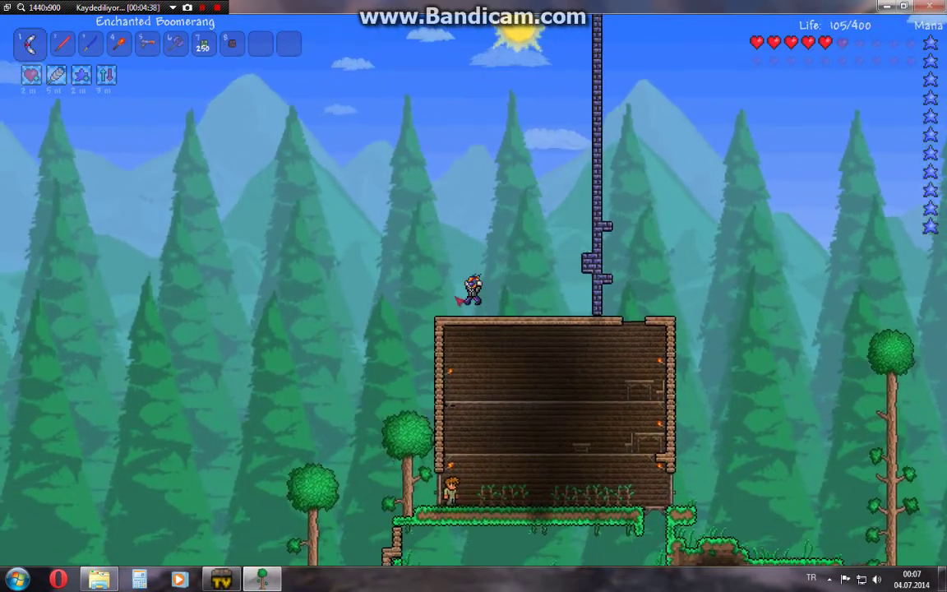
key(space)
key(a)
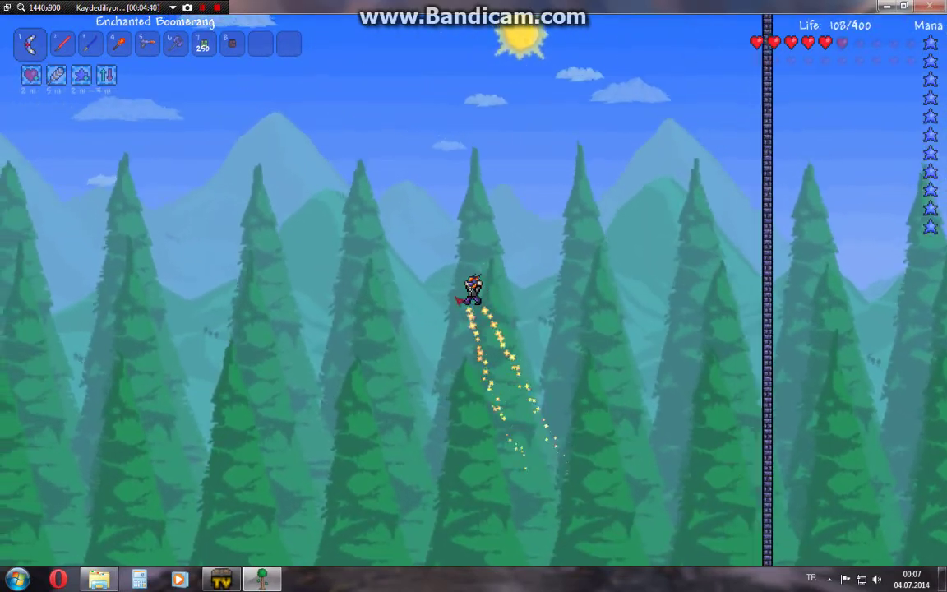
key(a)
key(space)
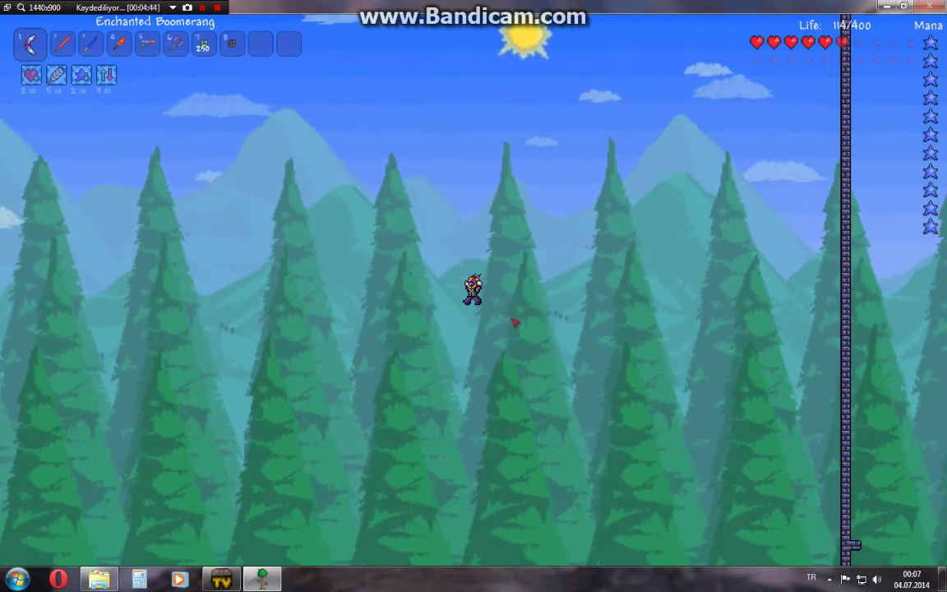
Bring the character back down into the house's ground floor and review the inventory and equipped items.
key(d)
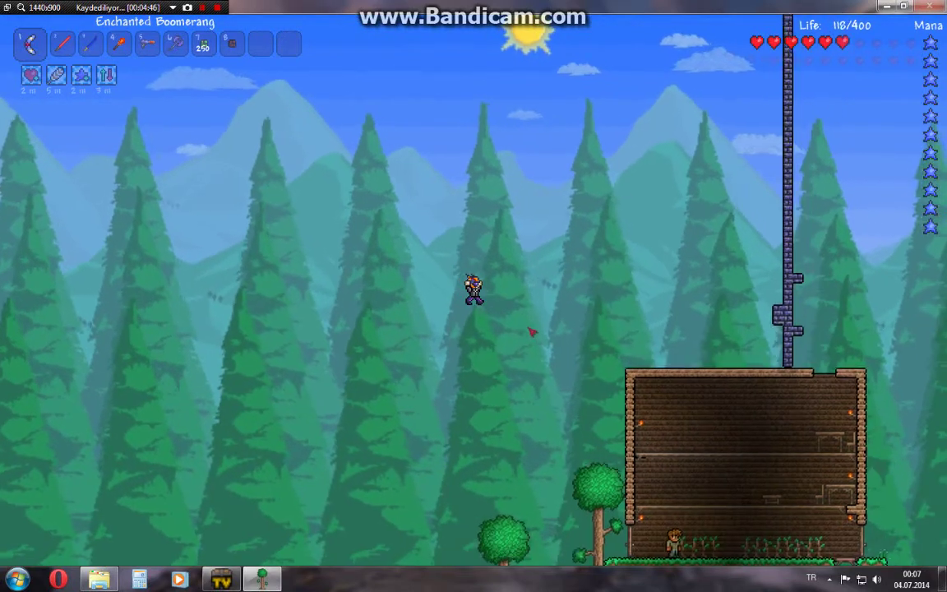
key(d)
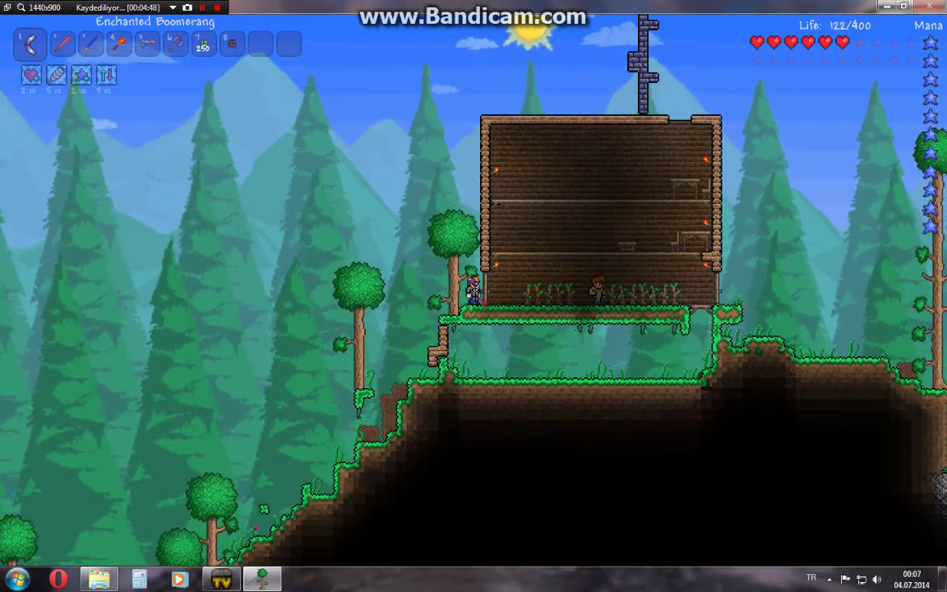
key(d)
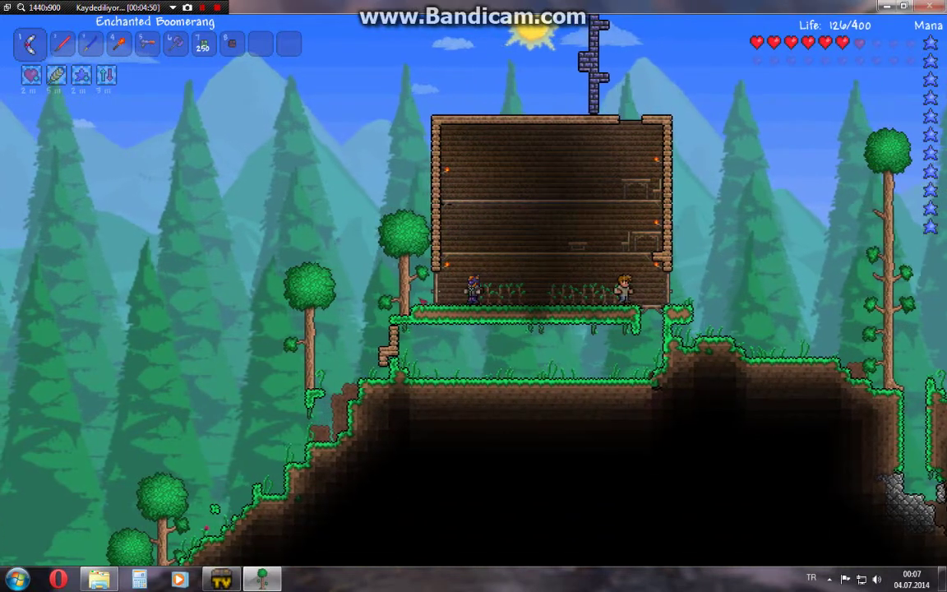
key(Escape)
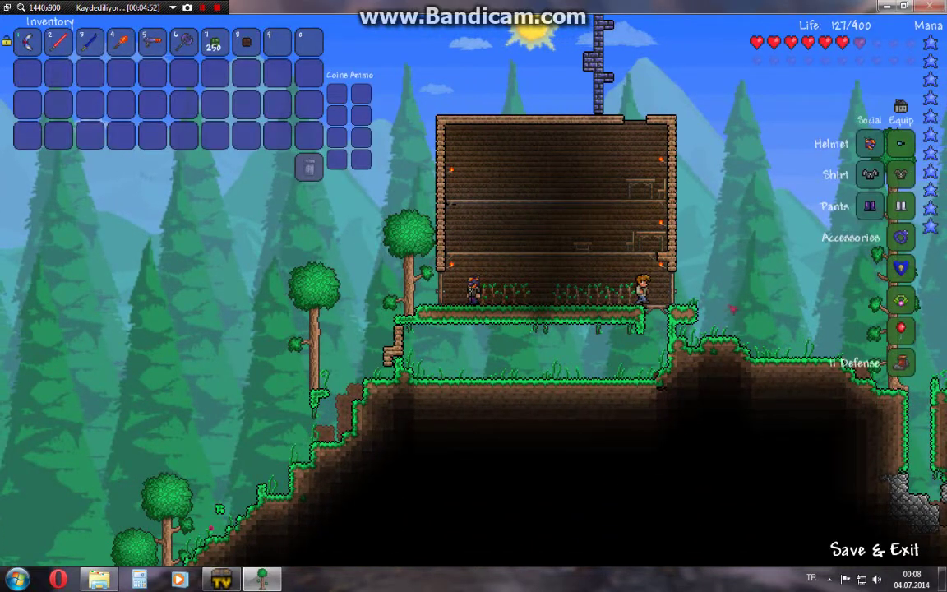
key(Escape)
Walk the character out through the far door of the house and swing the Muramasa outside.
key(d)
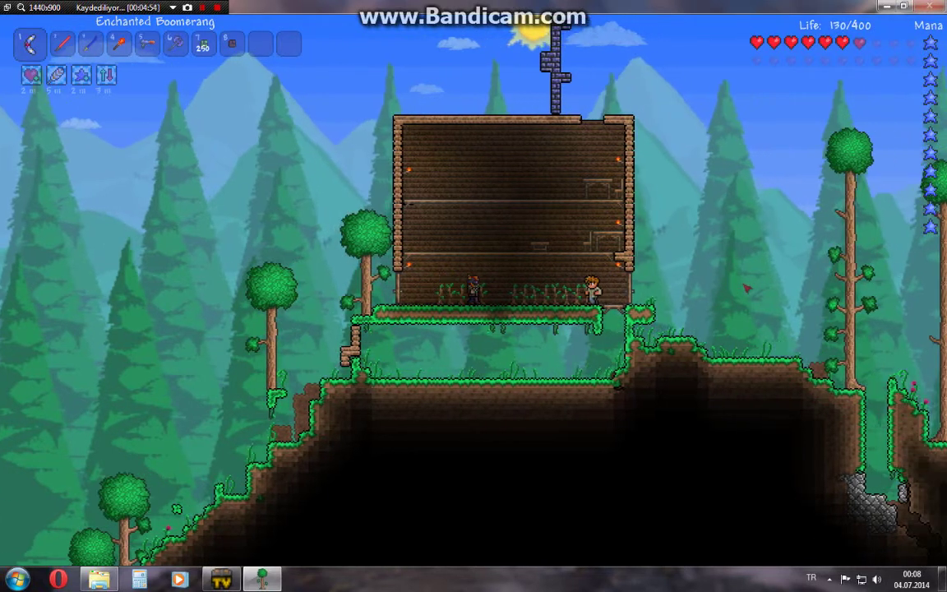
scroll(657, 304, down, 2)
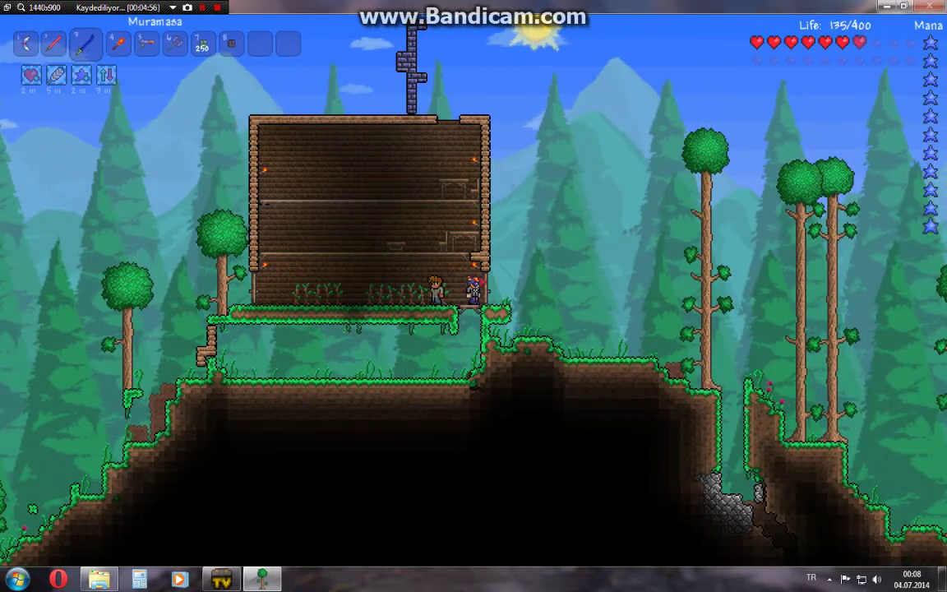
right_click(486, 294)
key(d)
click(645, 264)
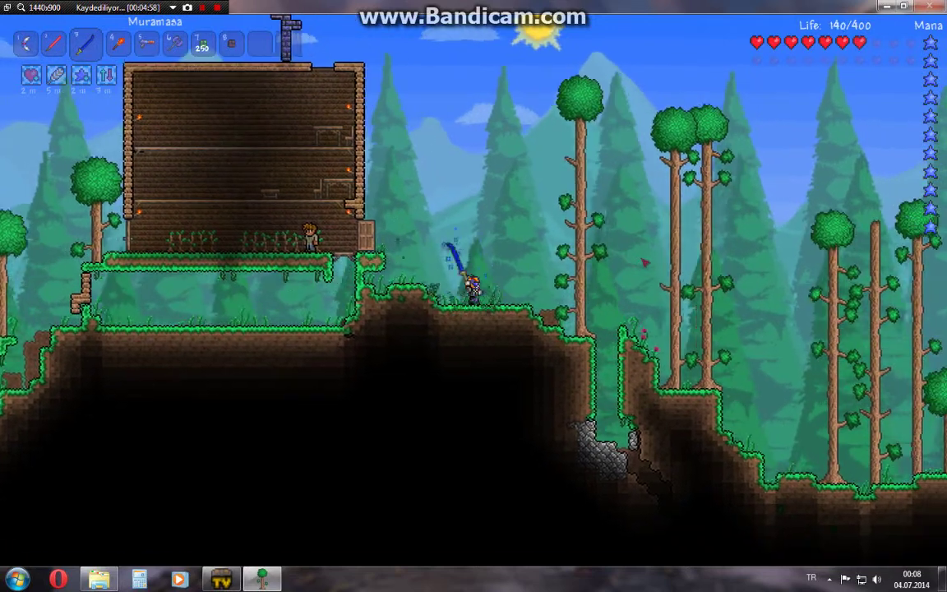
Guide a Flamelash projectile around the trees, and fly above the treetops while firing the Space Gun.
scroll(644, 263, down, 1)
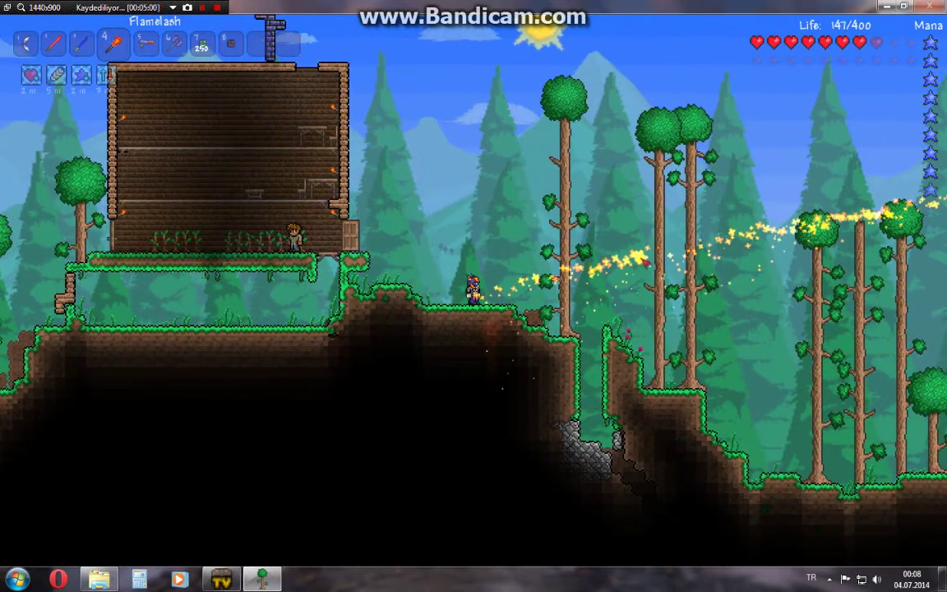
drag(717, 315, 672, 279)
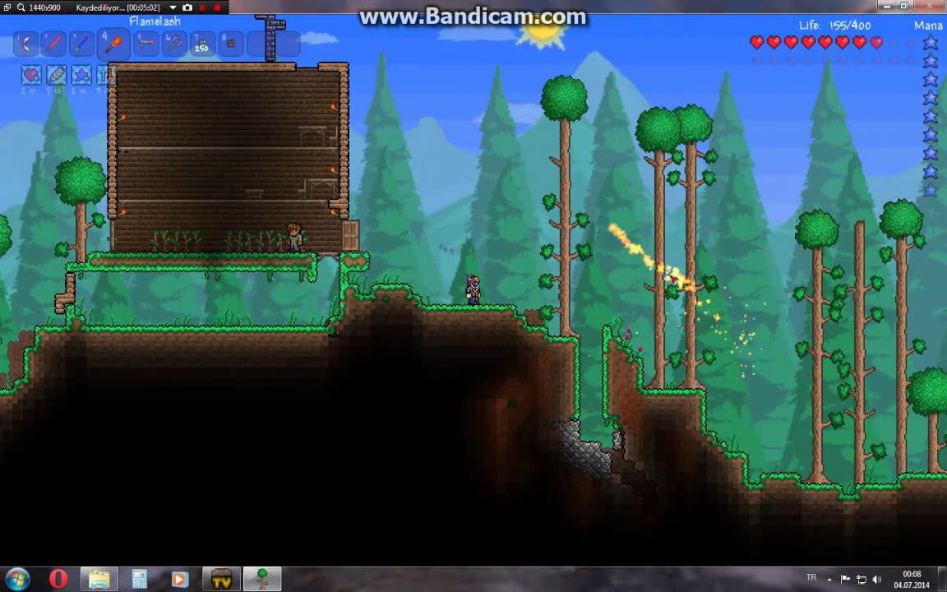
key(d)
key(space)
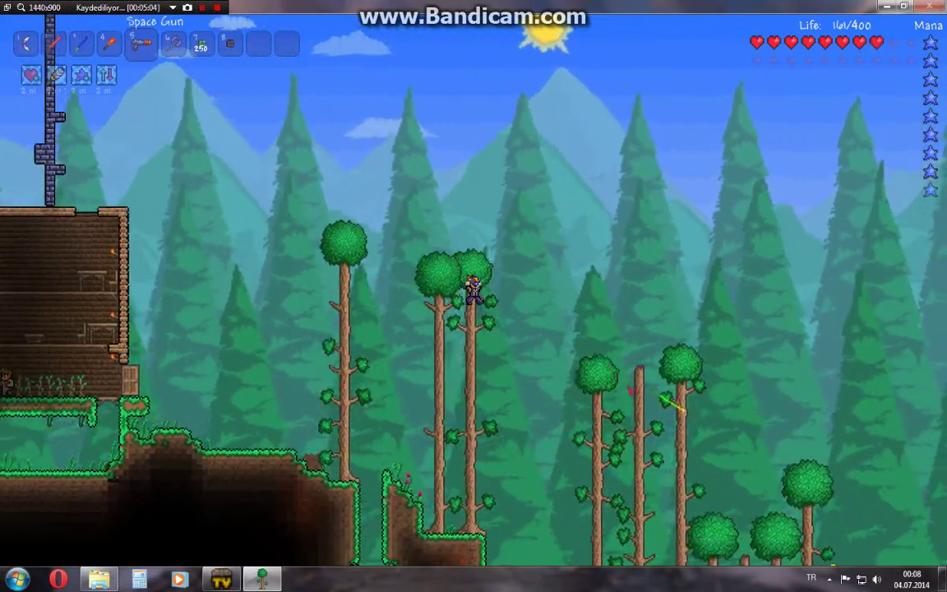
key(space)
click(631, 391)
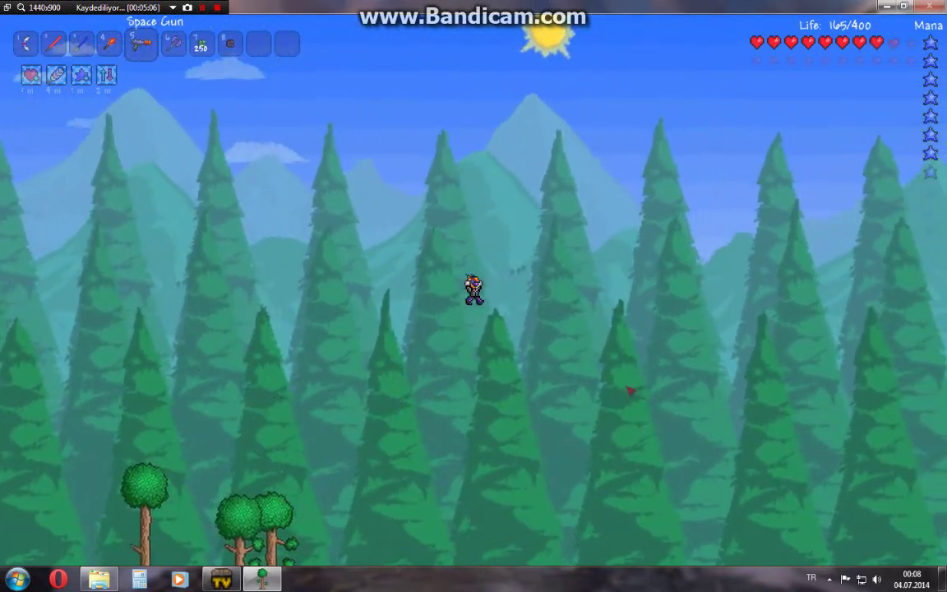
Try out the Red Phaseblade and throw the Enchanted Boomerang while airborne over the trees.
scroll(631, 390, up, 1)
key(space)
scroll(631, 391, up, 1)
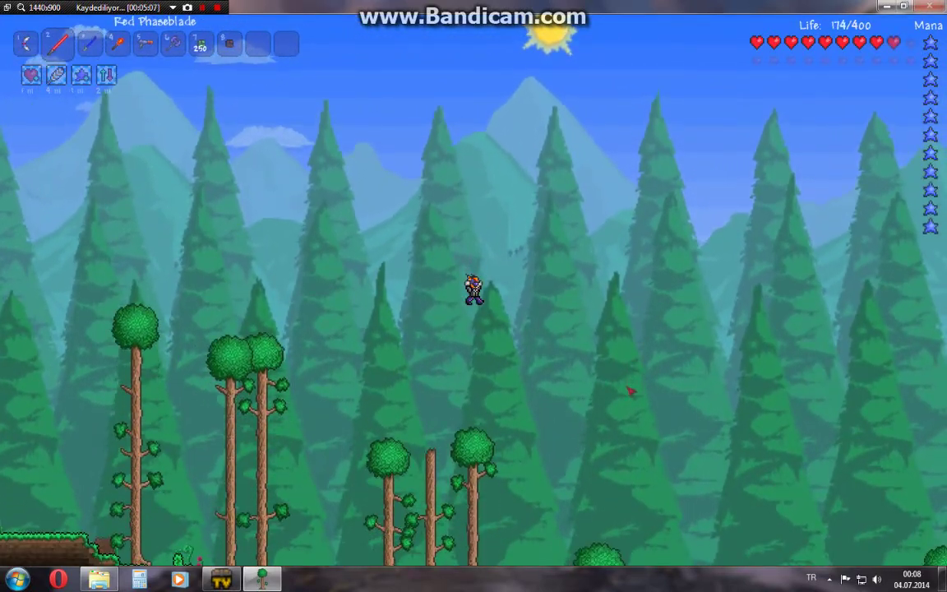
click(630, 392)
scroll(627, 388, up, 1)
click(620, 400)
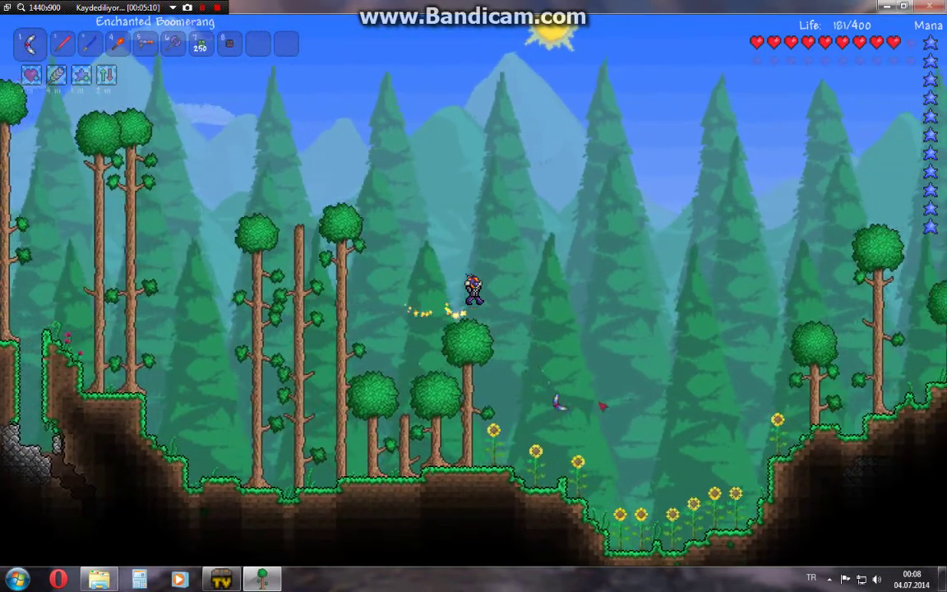